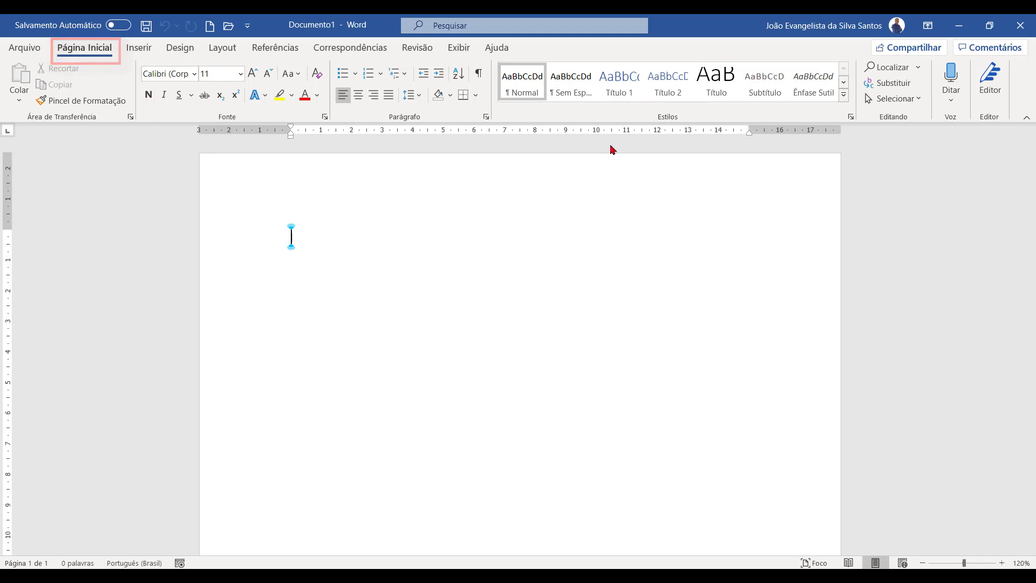
Dictate three short paragraphs in Portuguese (Brasil) about the dictation function, the required microphone and drop caps, and stop the dictation.
click(953, 108)
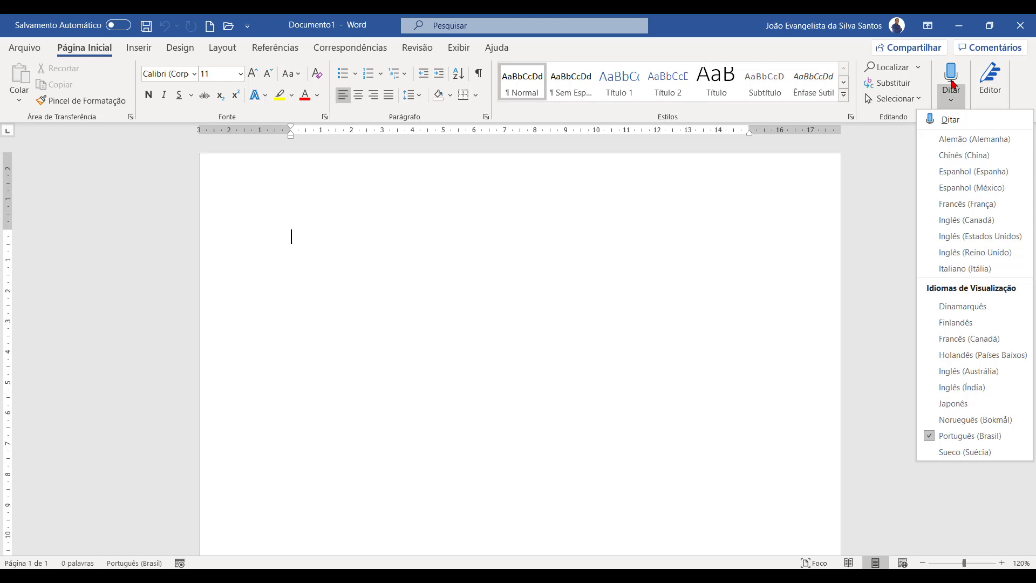
click(953, 81)
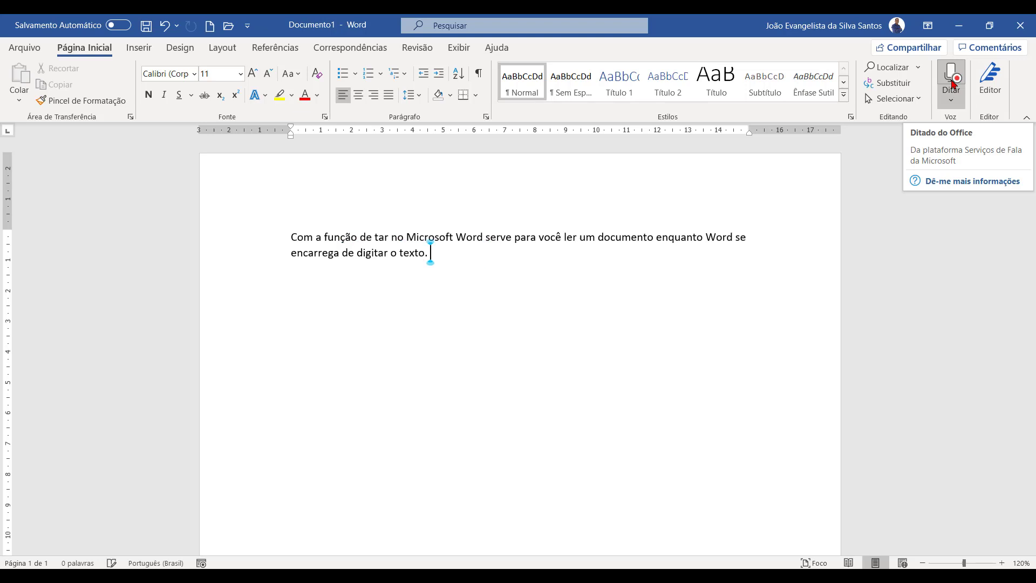
key(Return)
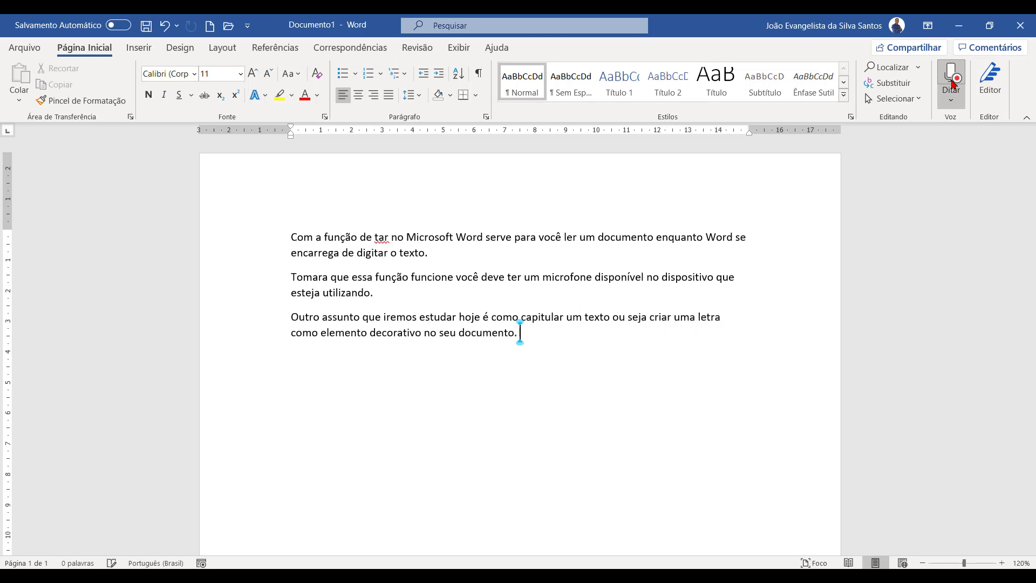
click(952, 82)
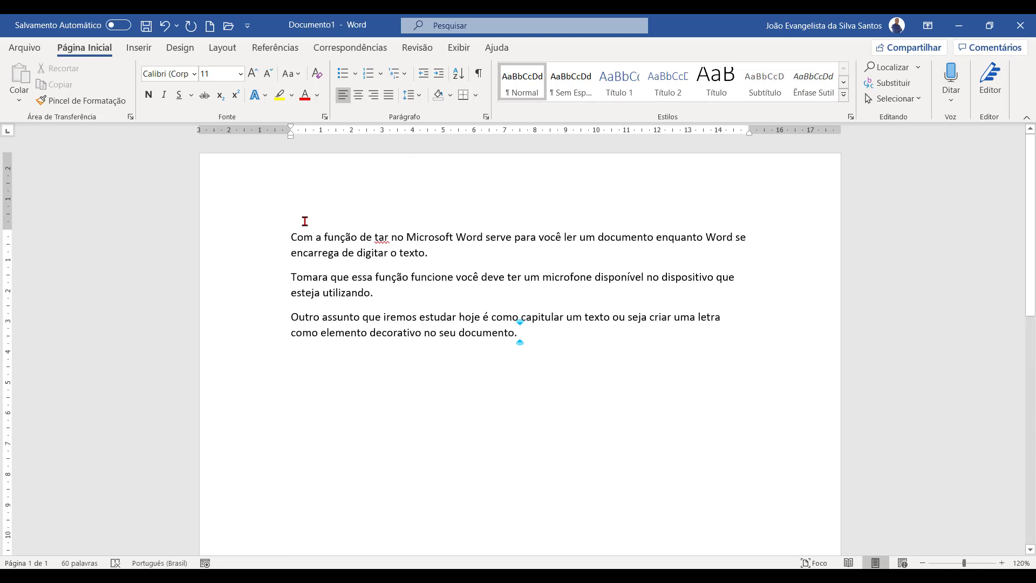
Correct the opening words of the first dictated paragraph to "A função ditar".
drag(288, 233, 320, 242)
text(A)
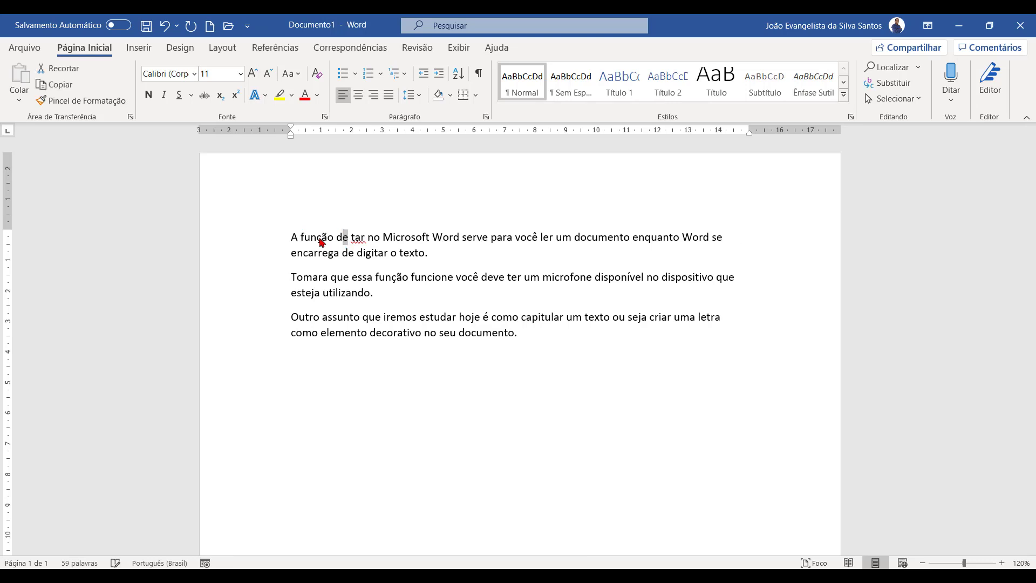
key(BackSpace)
text(i)
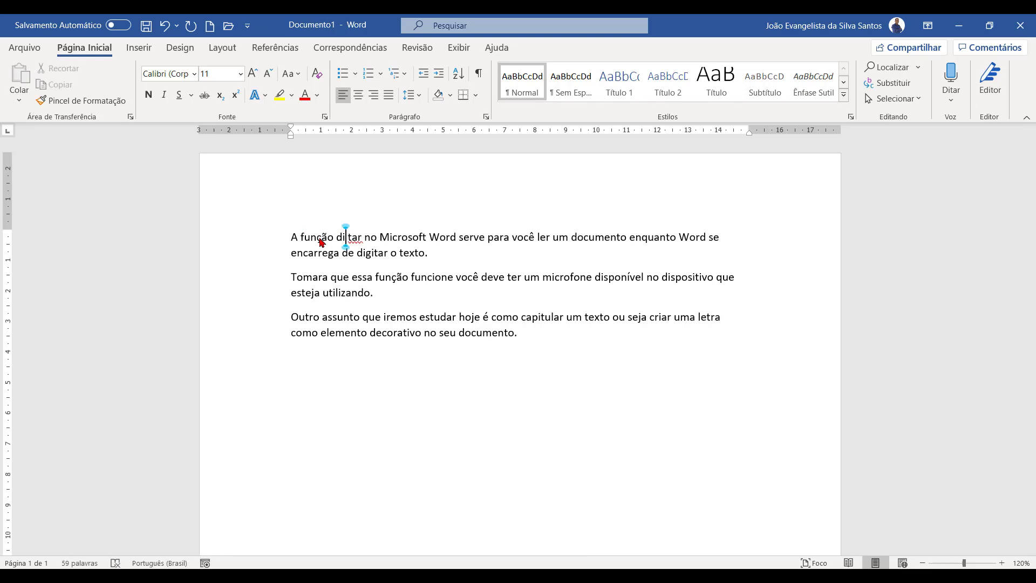
key(Delete)
click(537, 342)
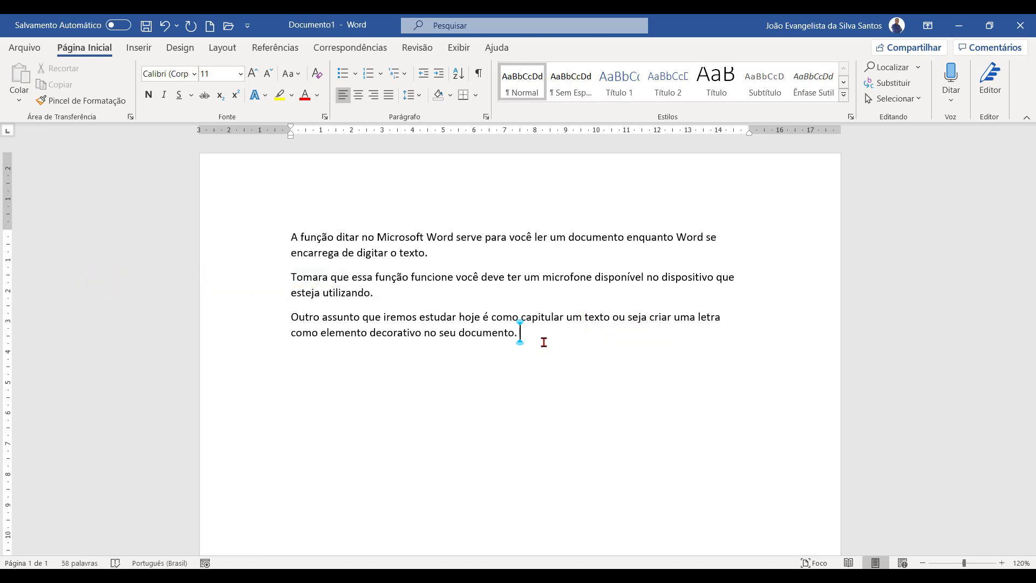
Add the title "FUNÇÕES DITAR E CAPITULAR TEXTO" above the first paragraph, followed by an empty line.
click(289, 236)
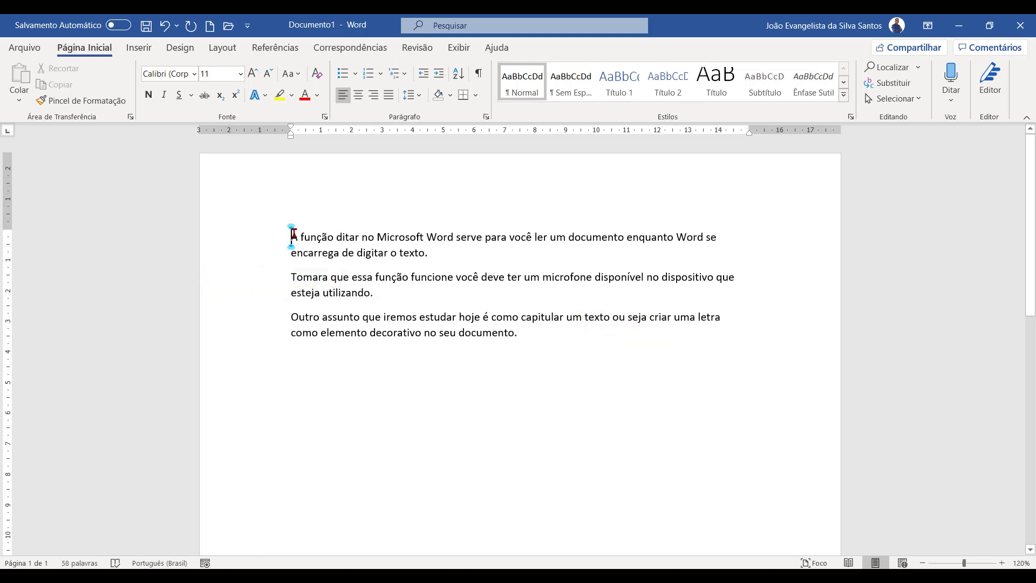
key(Return)
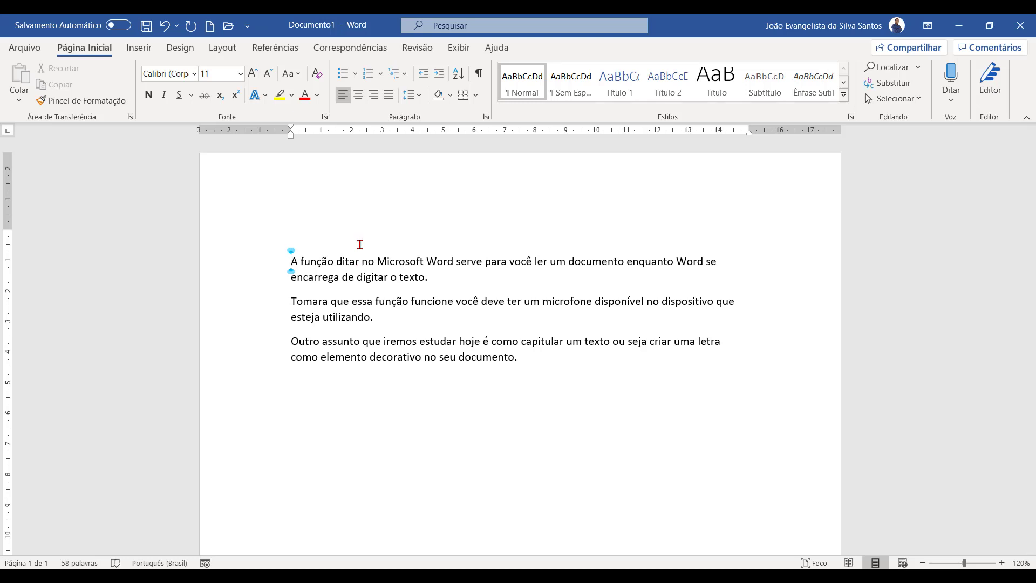
key(Up)
text(FUNÇÕES DITAR E C)
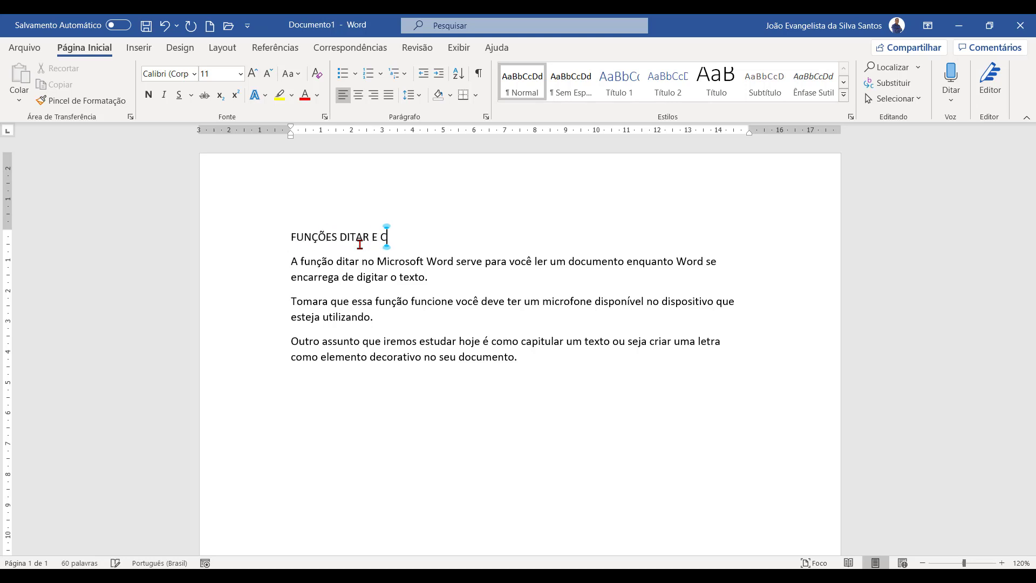
text(APITULAR TEXTO)
key(Return)
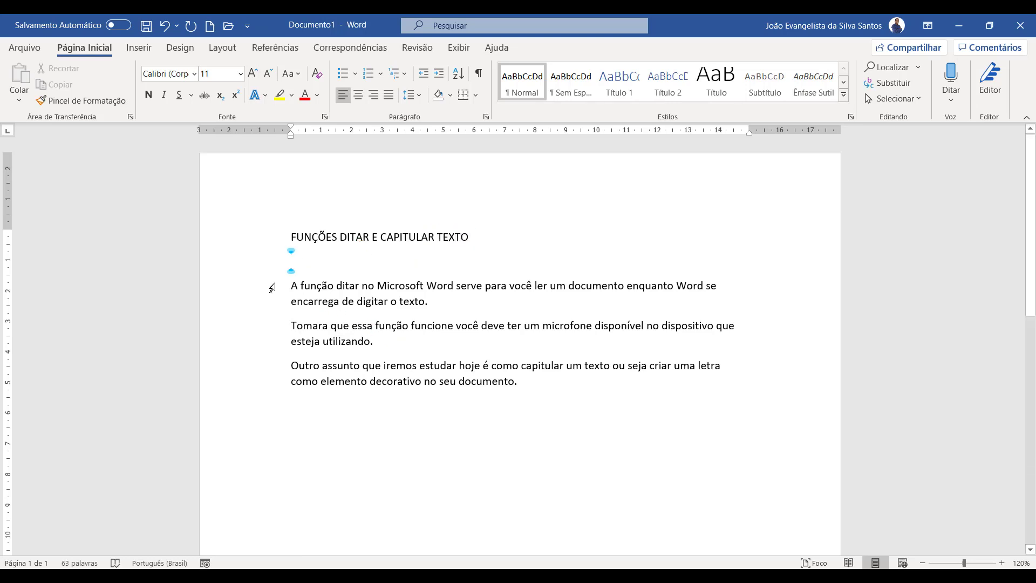
Copy the three body paragraphs and paste them after the last paragraph, starting on a new line.
drag(271, 288, 277, 383)
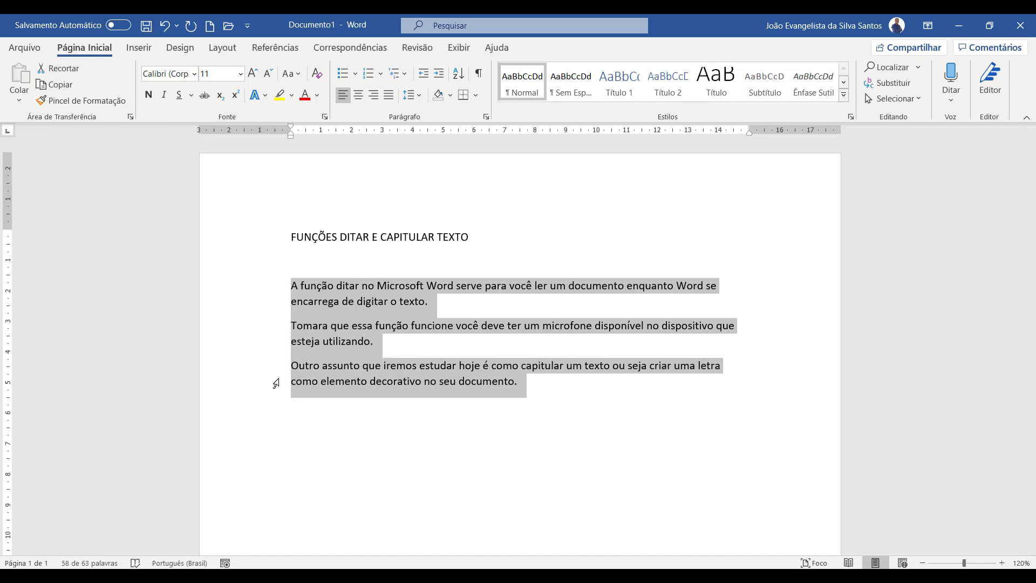
key(ctrl+c)
click(321, 393)
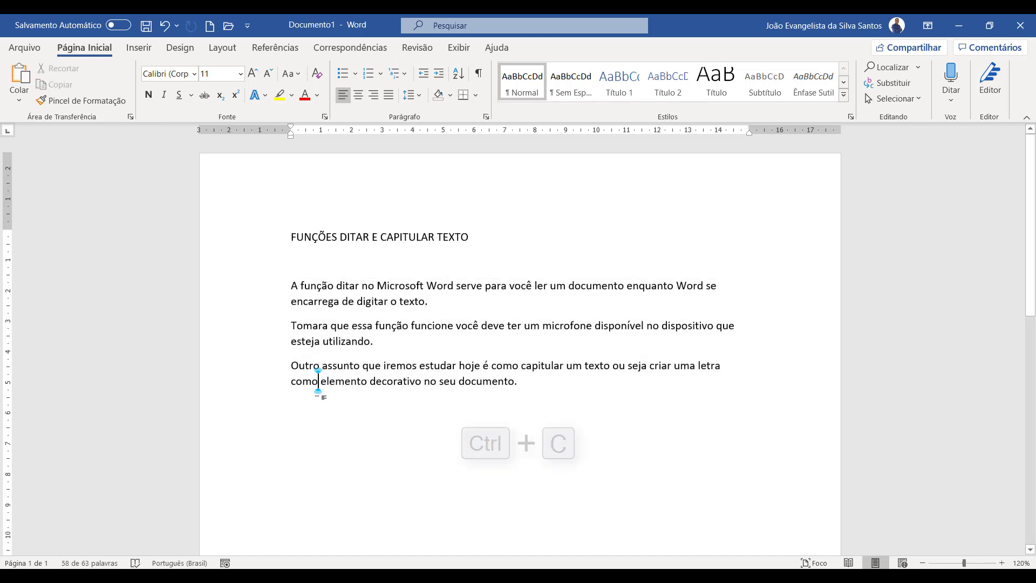
key(Right)
key(Right)
key(Right)
key(Right)
key(Right)
key(Right)
key(Right)
key(Right)
key(Right)
key(Right)
key(Right)
key(Right)
key(Right)
key(Right)
key(Right)
key(Right)
key(Right)
key(Right)
key(Right)
key(Right)
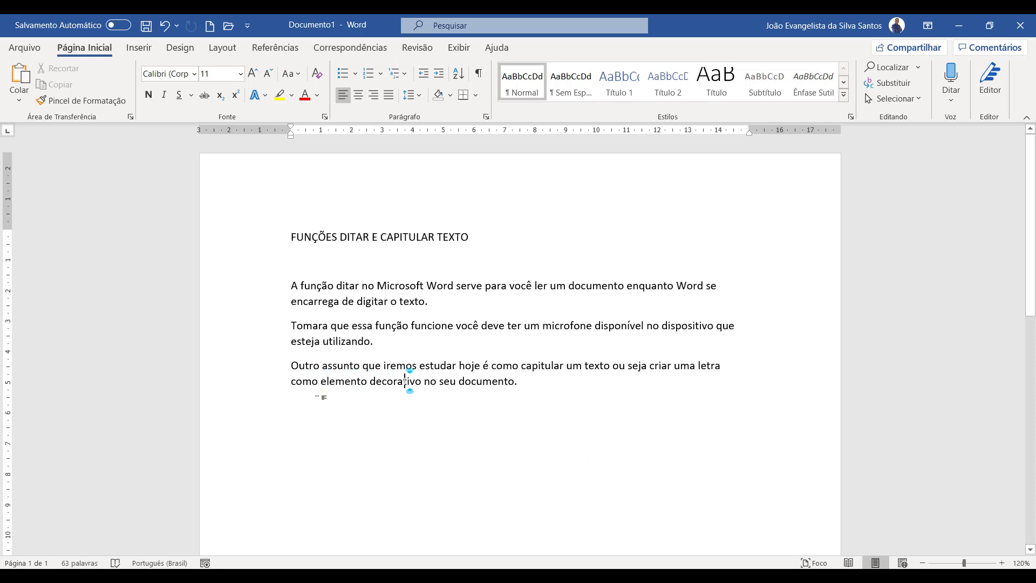
key(ctrl+v)
key(Return)
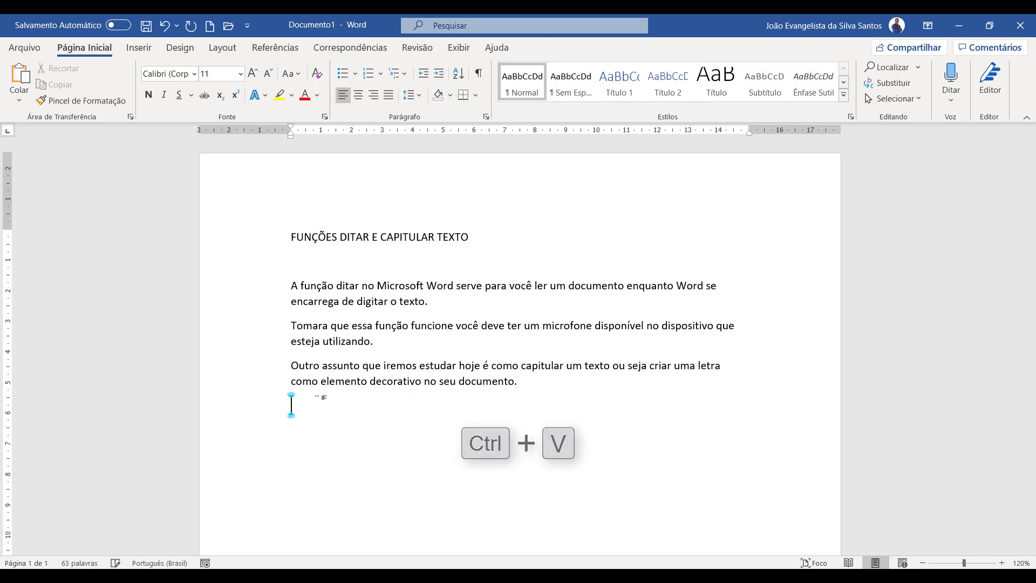
key(ctrl+v)
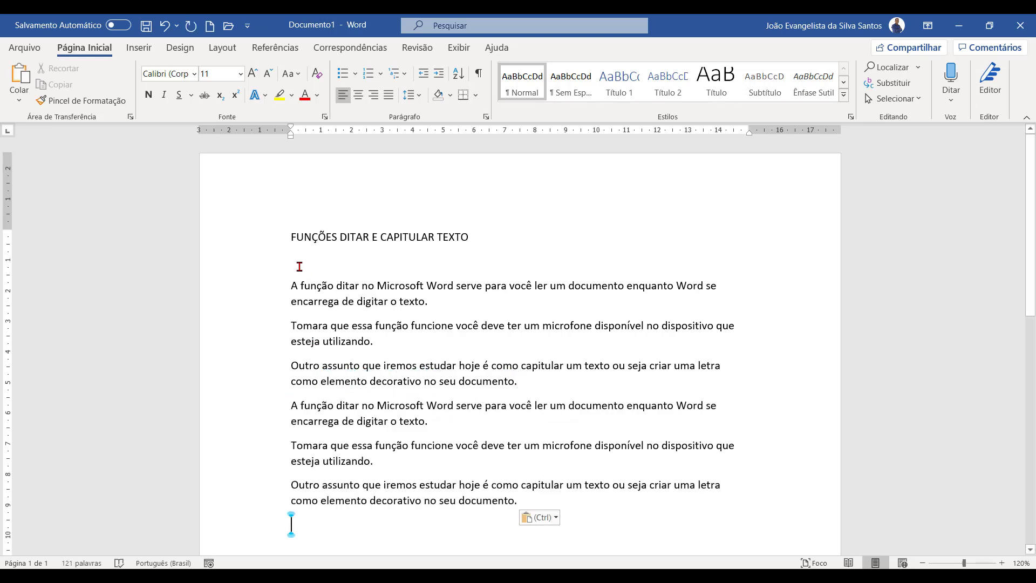
Make the title bold and underlined, and increase its font size to 12.
click(256, 244)
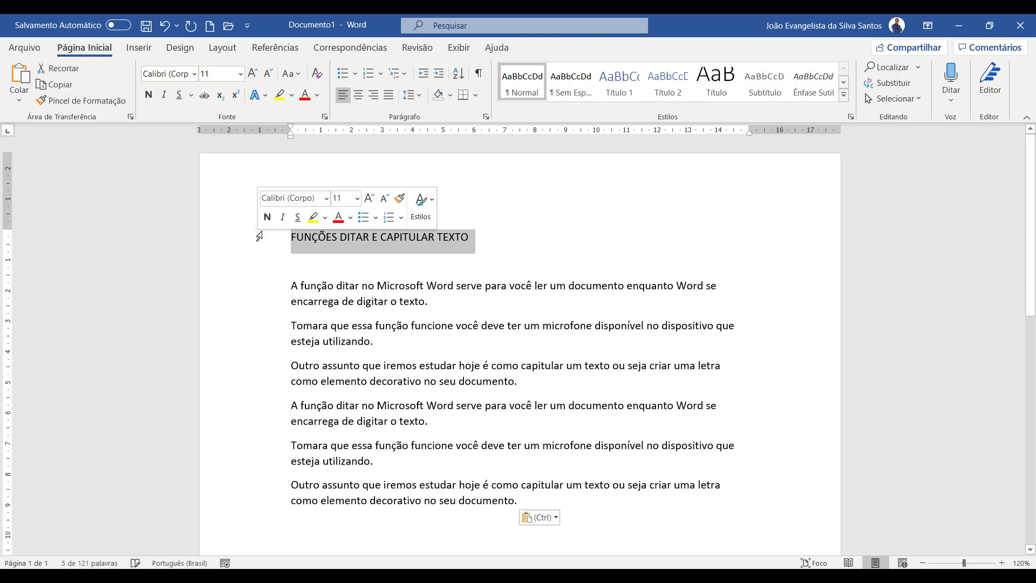
click(267, 217)
click(297, 217)
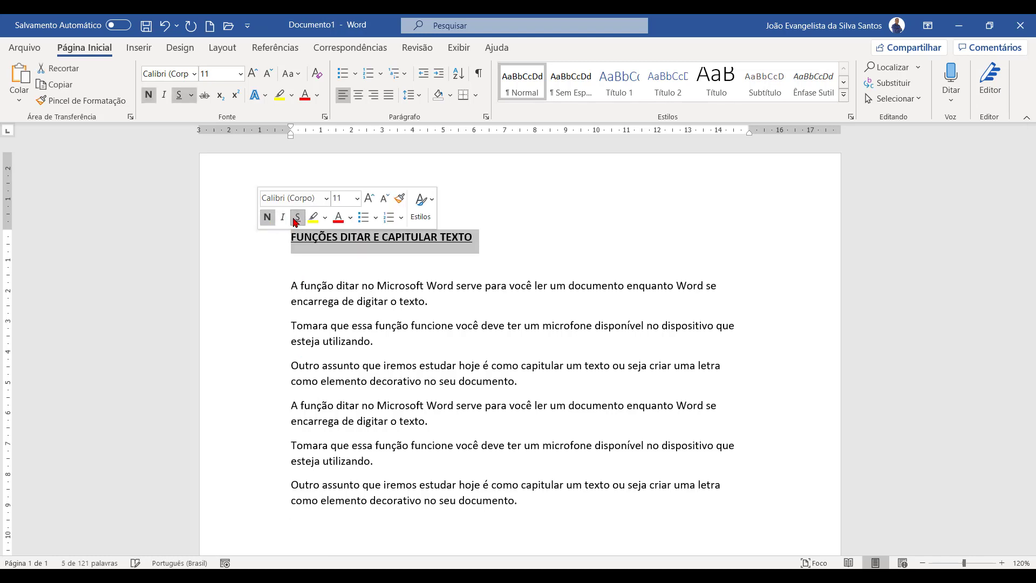
click(369, 199)
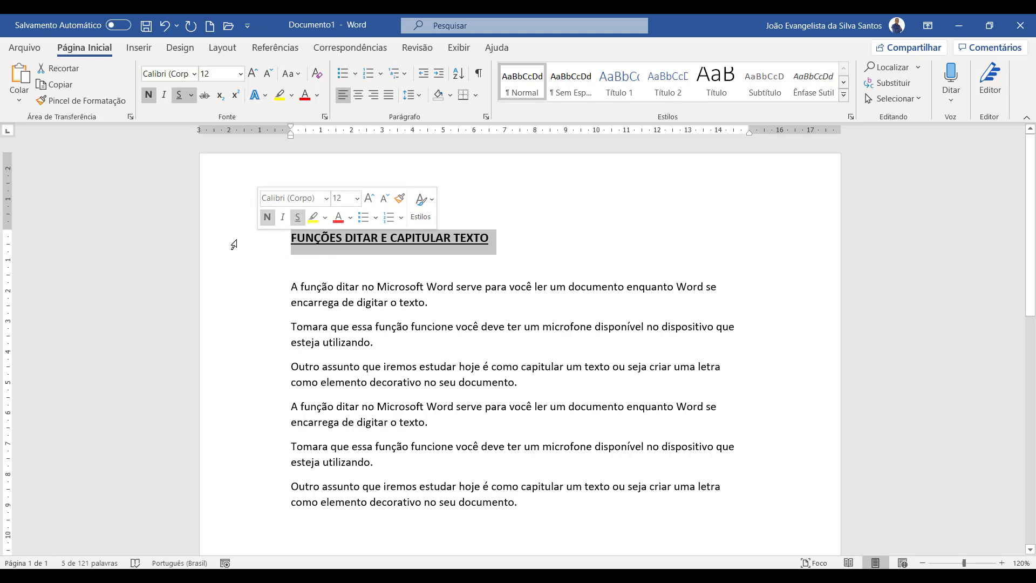
Copy the title together with all six paragraphs and paste the copy at the end of the document.
drag(233, 245, 241, 503)
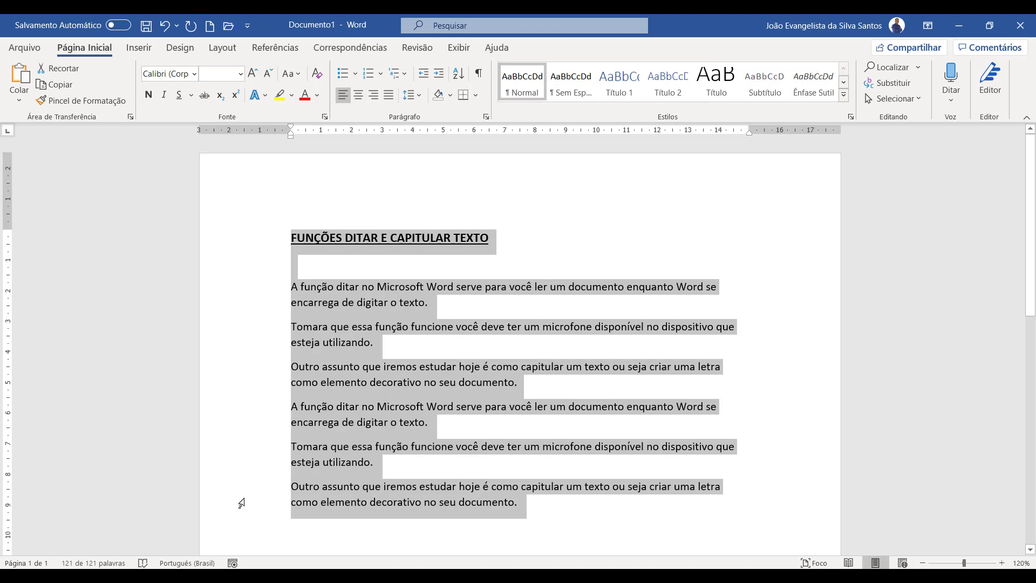
scroll(259, 475, down, 3)
click(316, 380)
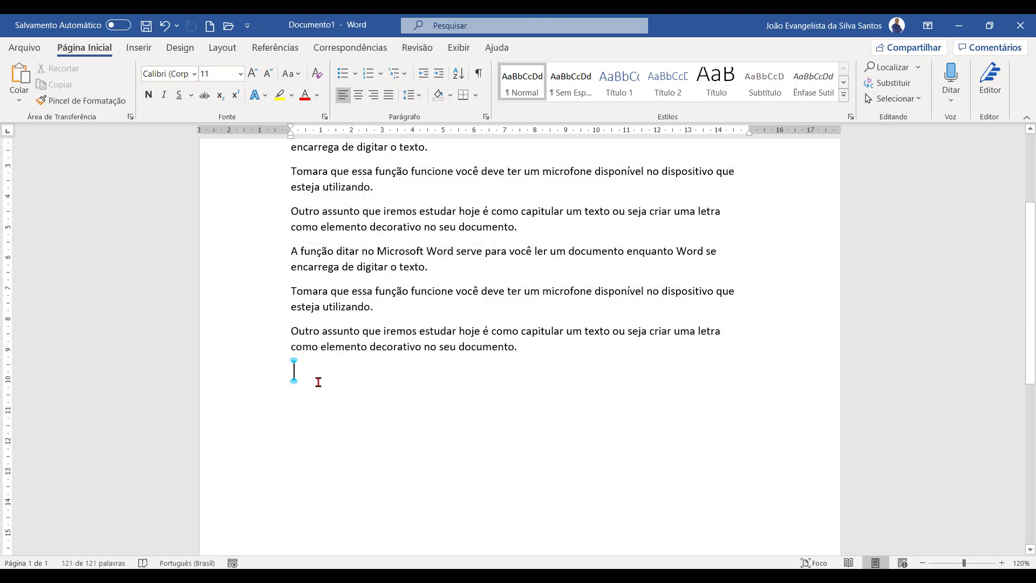
key(ctrl+v)
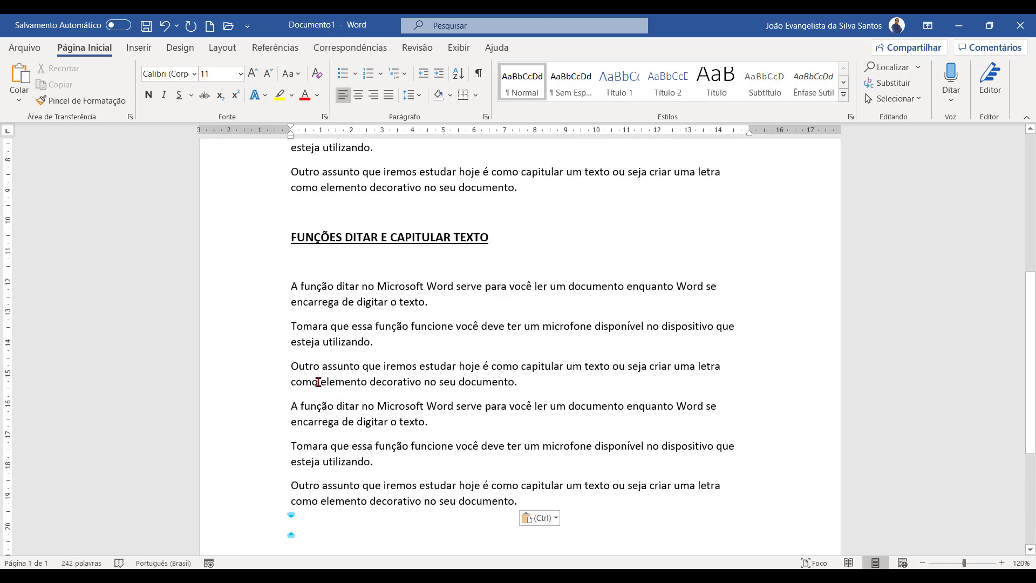
scroll(375, 367, up, 5)
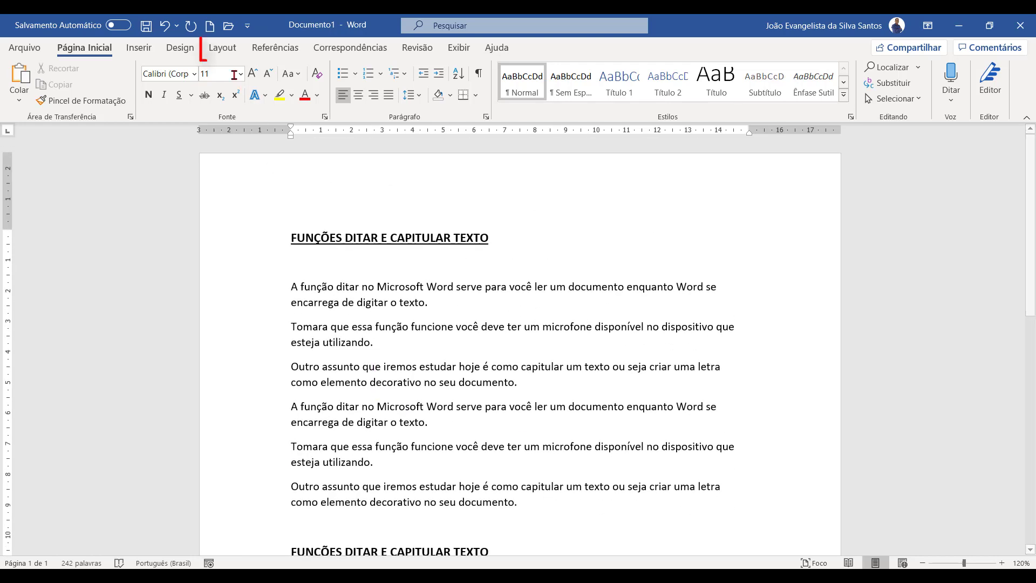
In the page setup, set the top and bottom margins to 2 cm each.
click(223, 50)
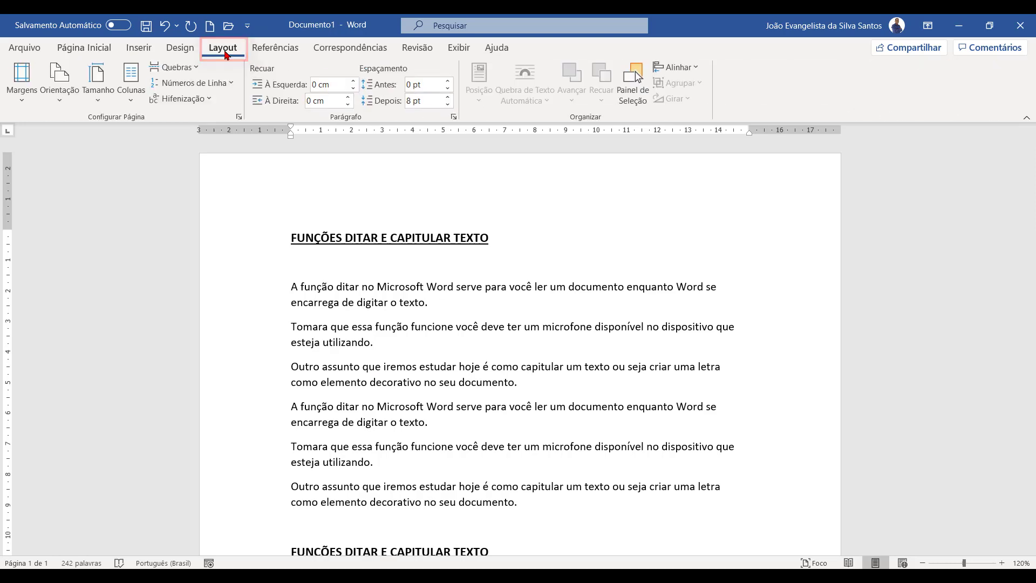
click(239, 117)
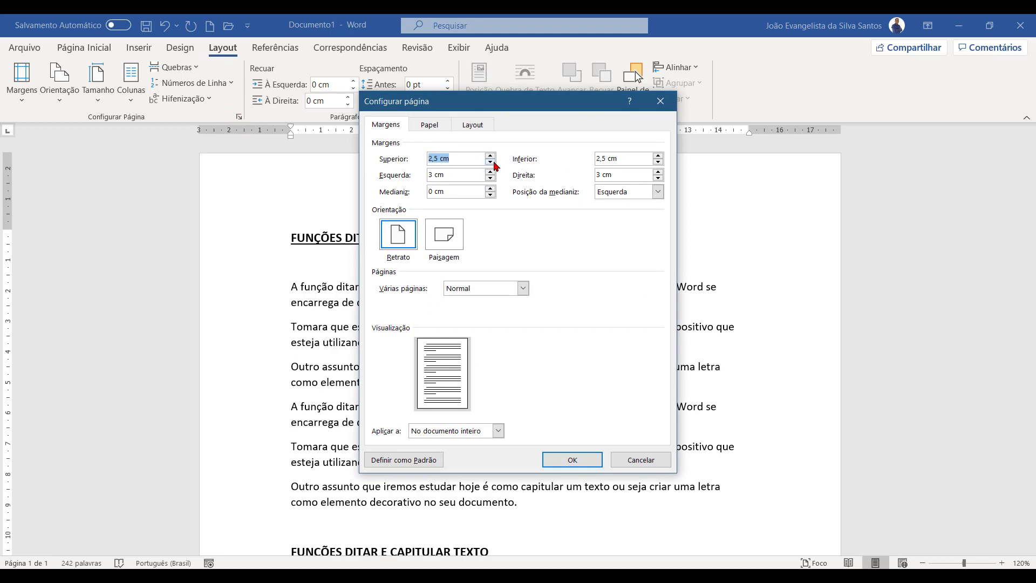
click(491, 162)
click(490, 162)
click(490, 162)
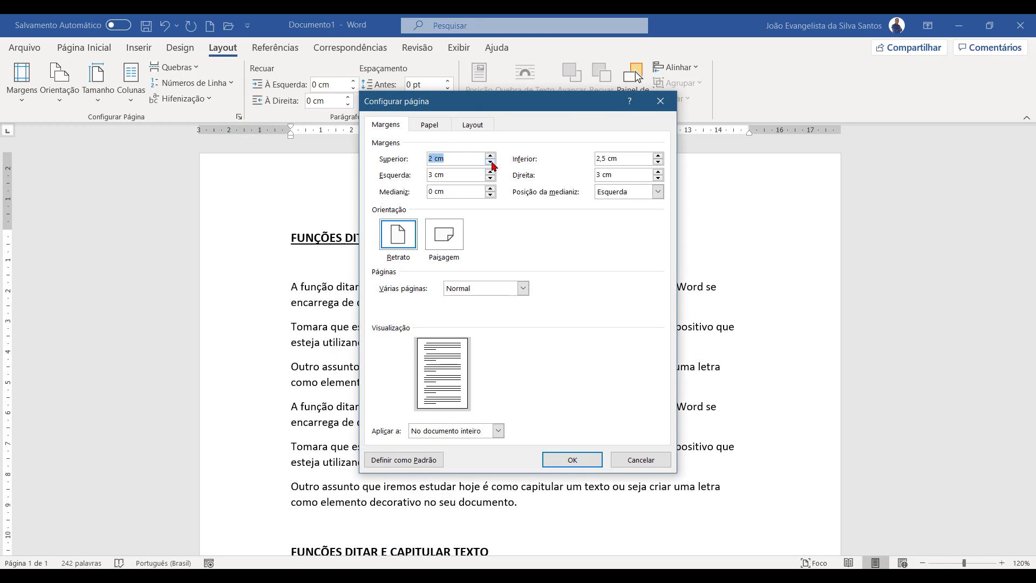
click(659, 162)
click(658, 162)
click(658, 162)
Set the left and right page margins to 2 cm each and apply the page setup to the whole document.
click(490, 178)
click(490, 178)
click(490, 179)
click(490, 179)
click(490, 179)
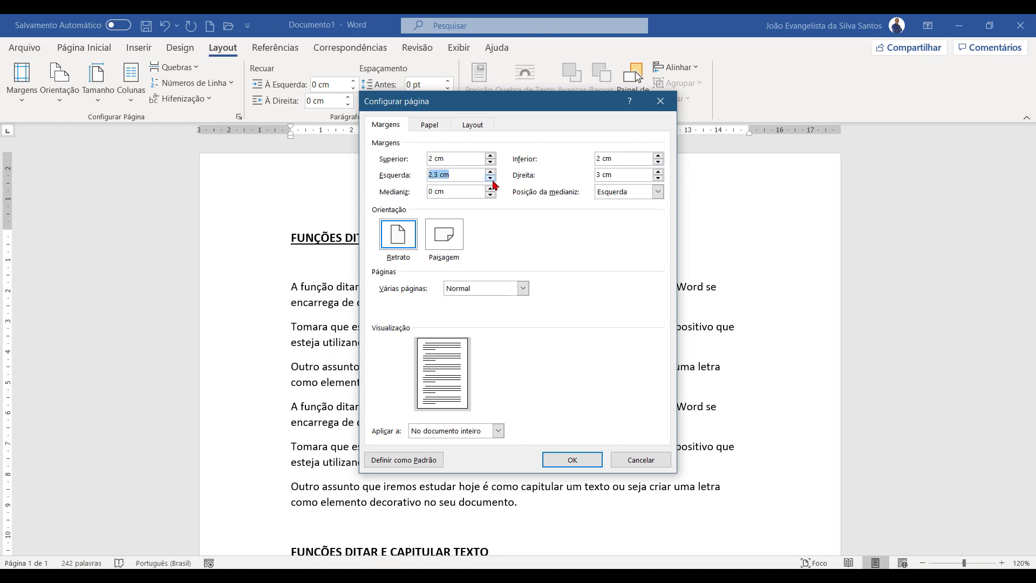
click(491, 178)
click(491, 179)
drag(614, 175, 568, 186)
text(2)
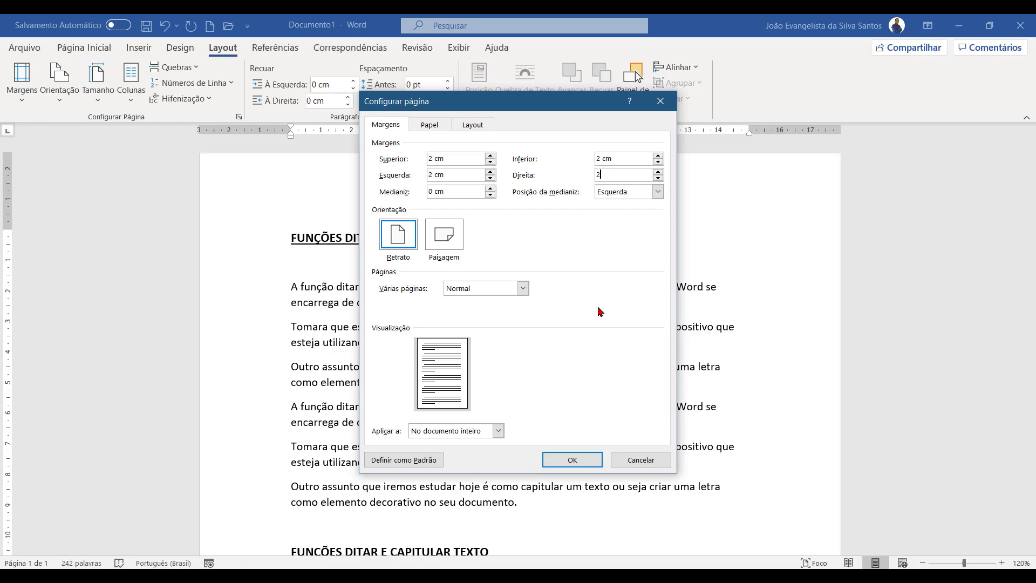
click(575, 462)
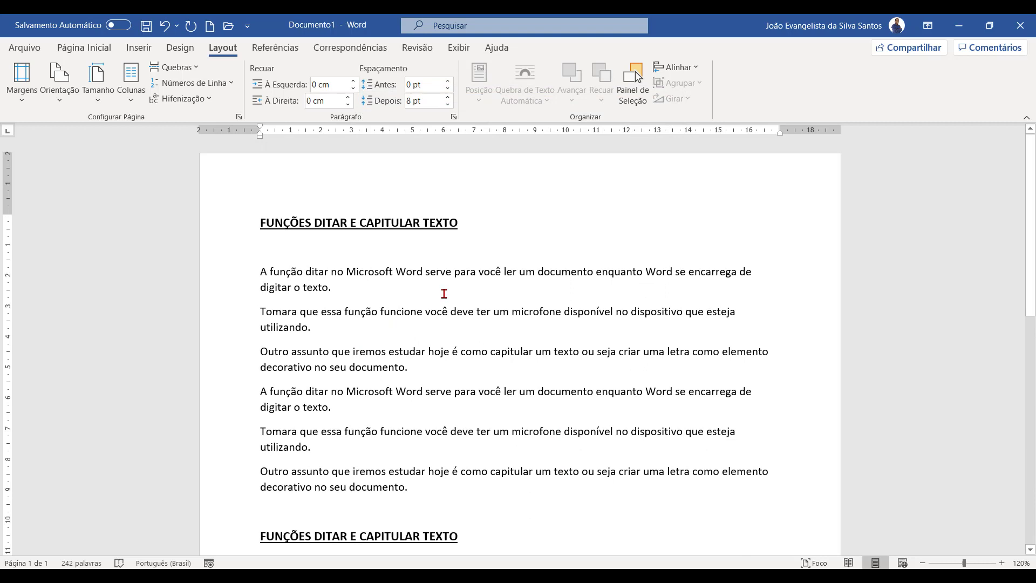
Turn the initial "A" of the first paragraph into a drop cap in the Capitular position, 5 lines high.
click(267, 272)
click(136, 49)
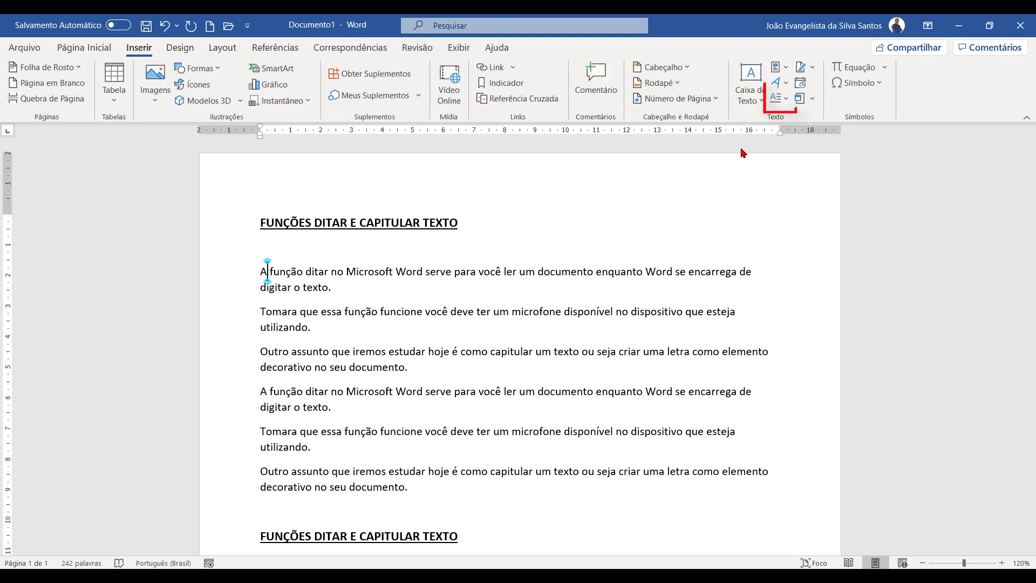
click(788, 102)
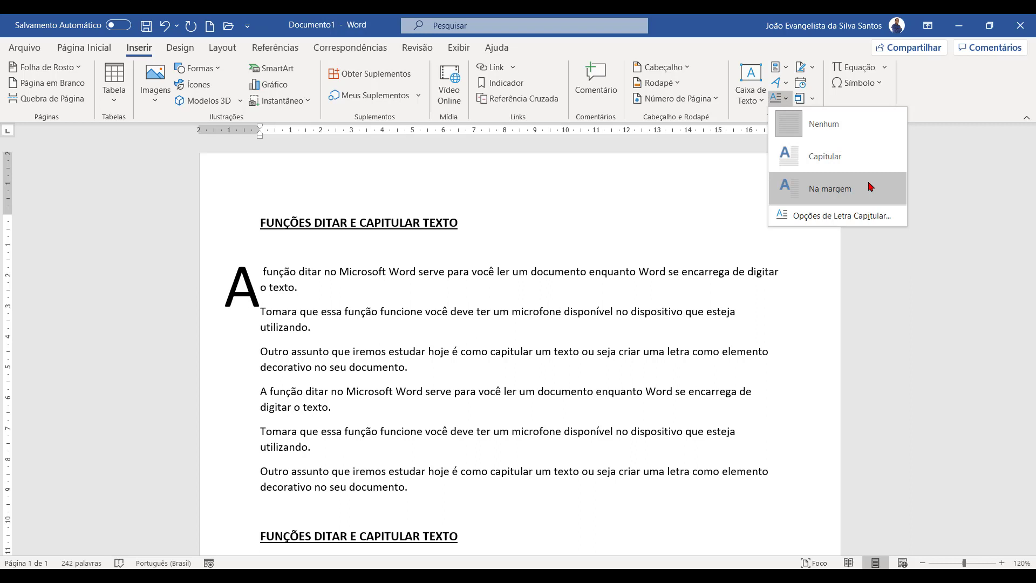
click(890, 222)
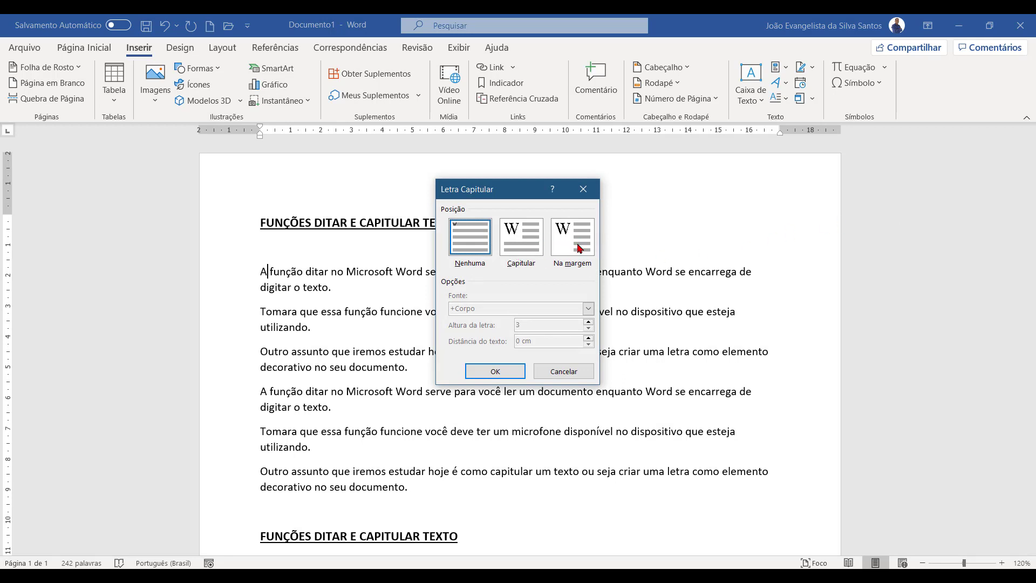
click(529, 248)
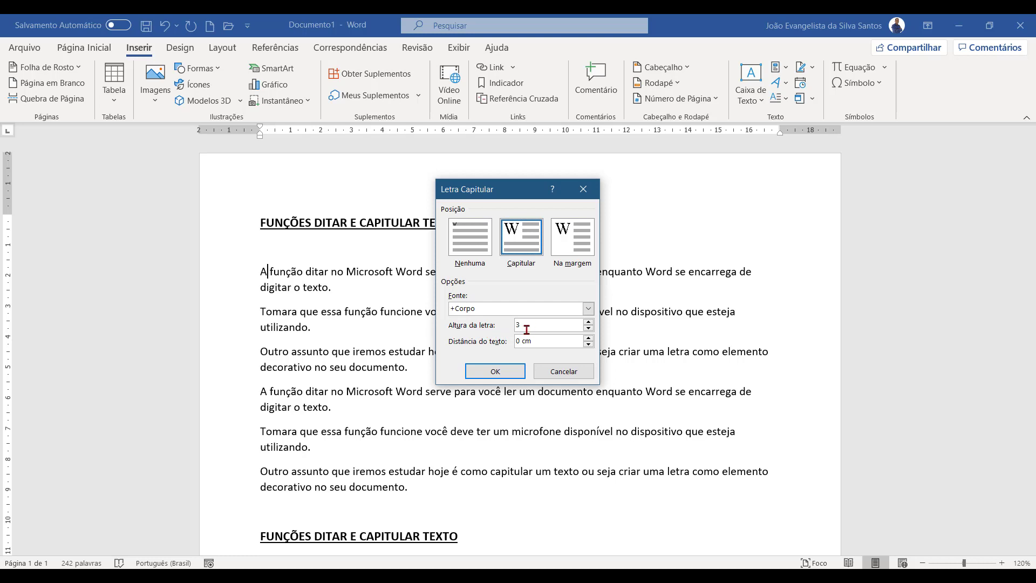
click(590, 322)
click(590, 323)
click(495, 372)
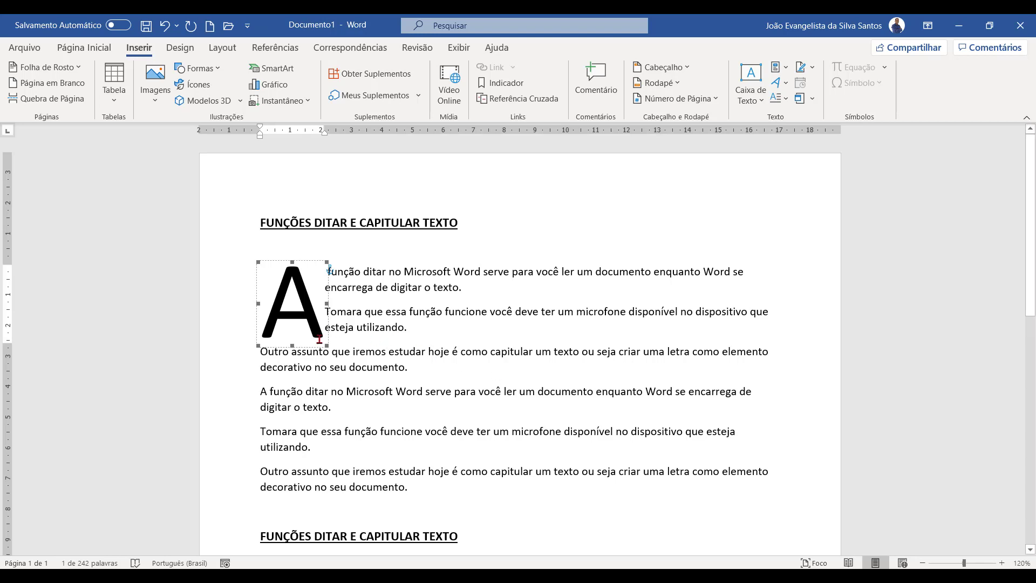
Lay out the six paragraphs under the first title in two equal-width columns with a line between them.
drag(224, 271, 251, 491)
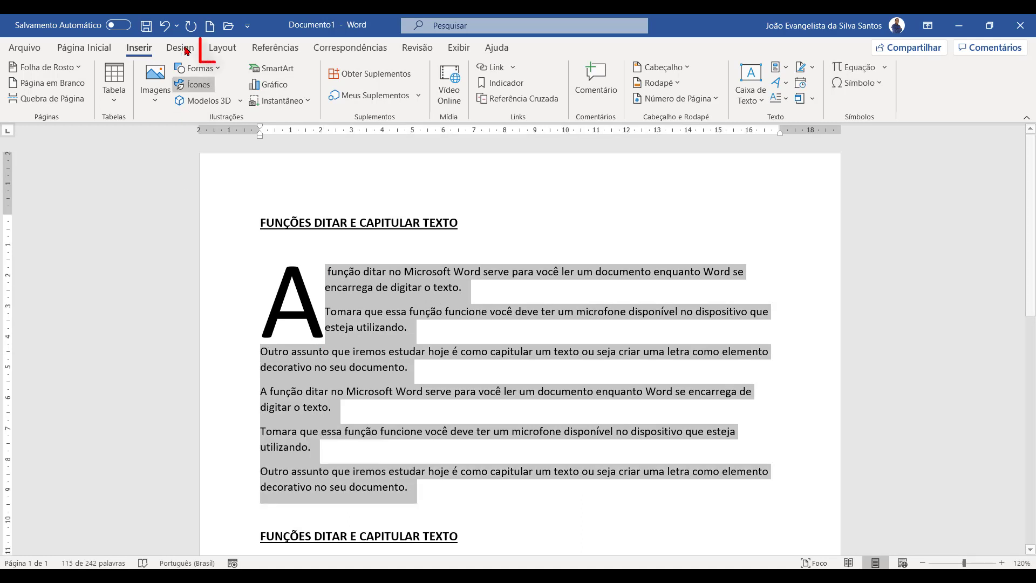
click(223, 50)
click(140, 103)
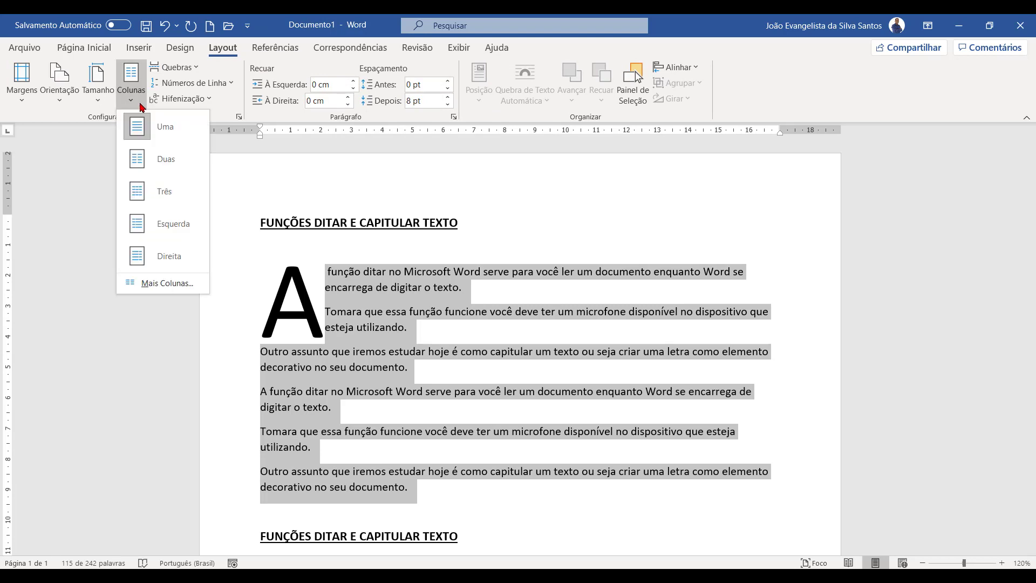
click(189, 286)
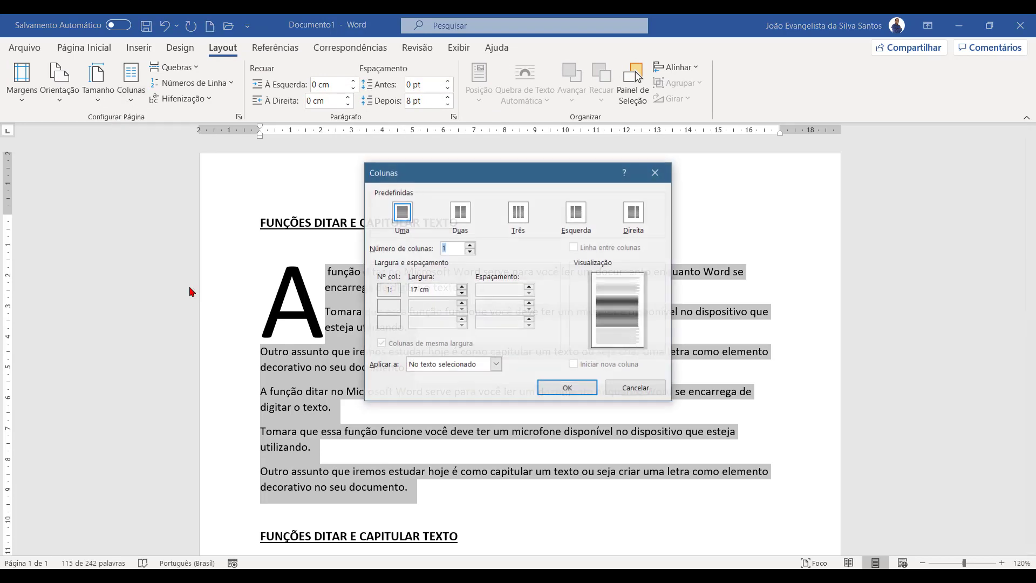
click(464, 218)
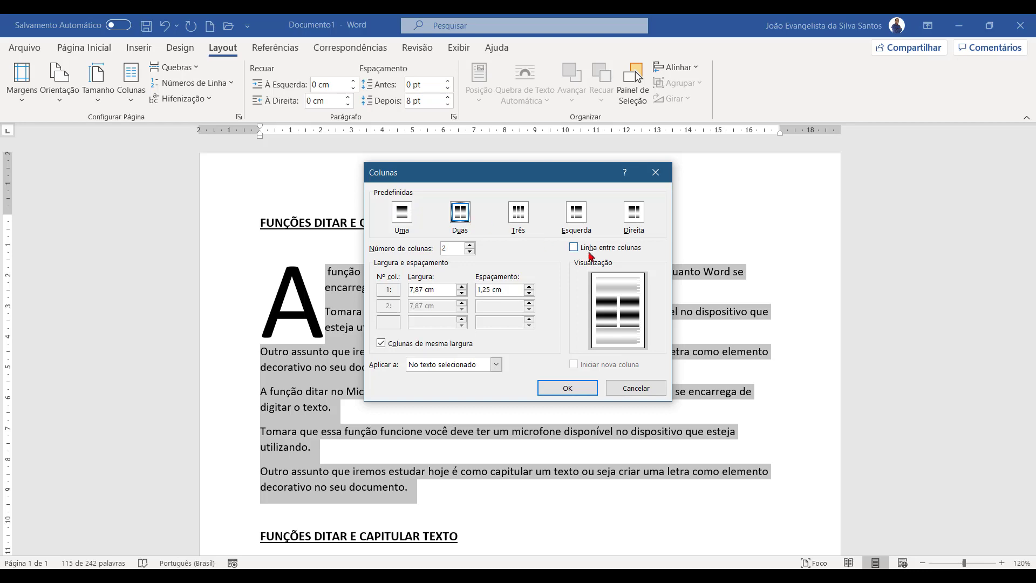
click(608, 250)
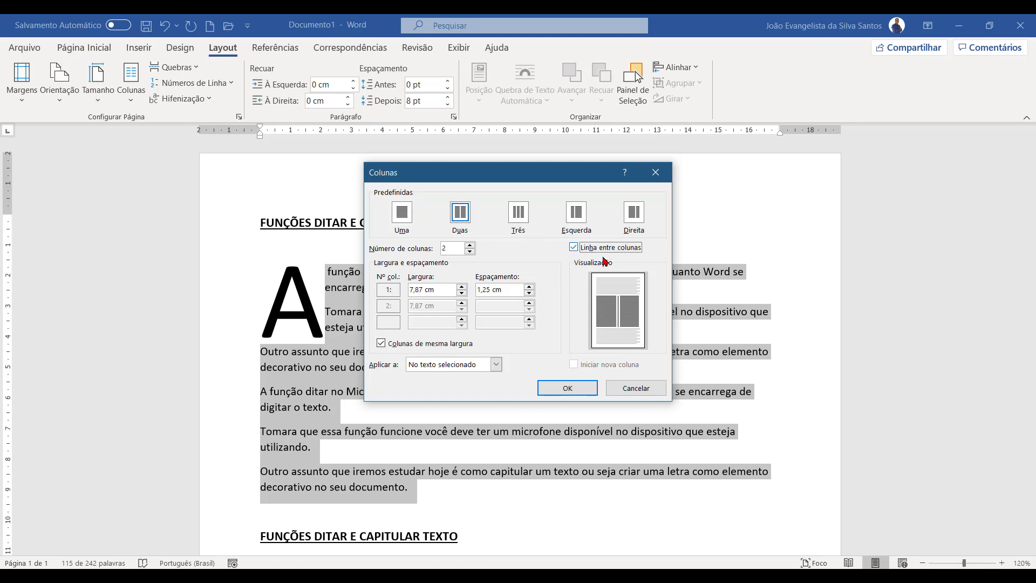
click(588, 389)
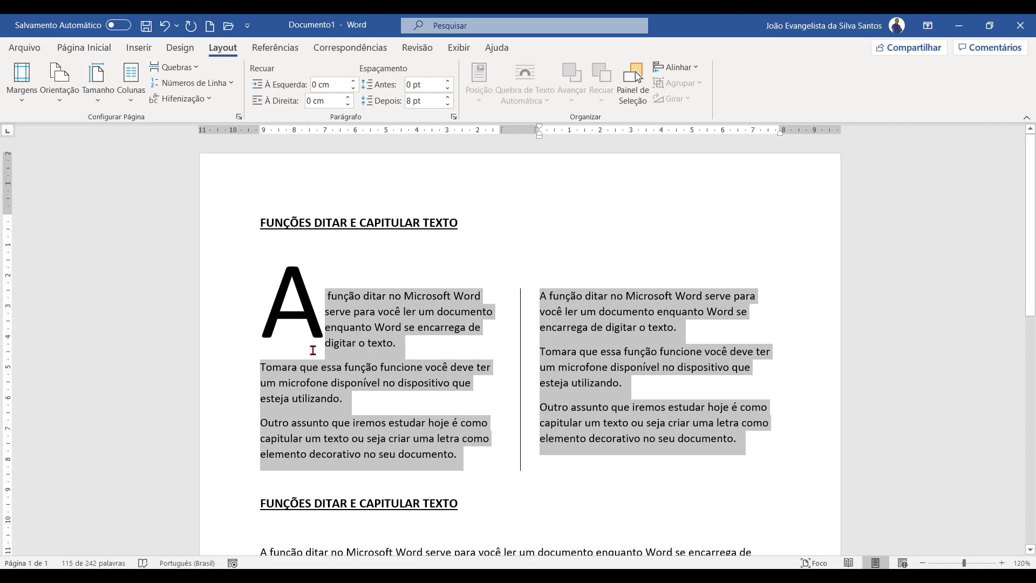
Add space before the paragraph of the drop cap "A" in the first column.
click(311, 320)
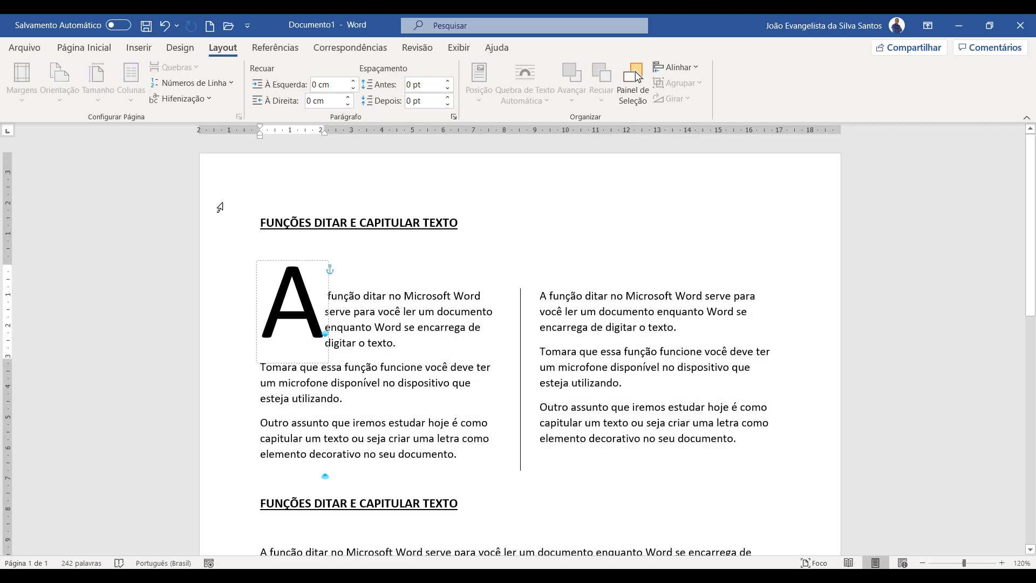
click(84, 48)
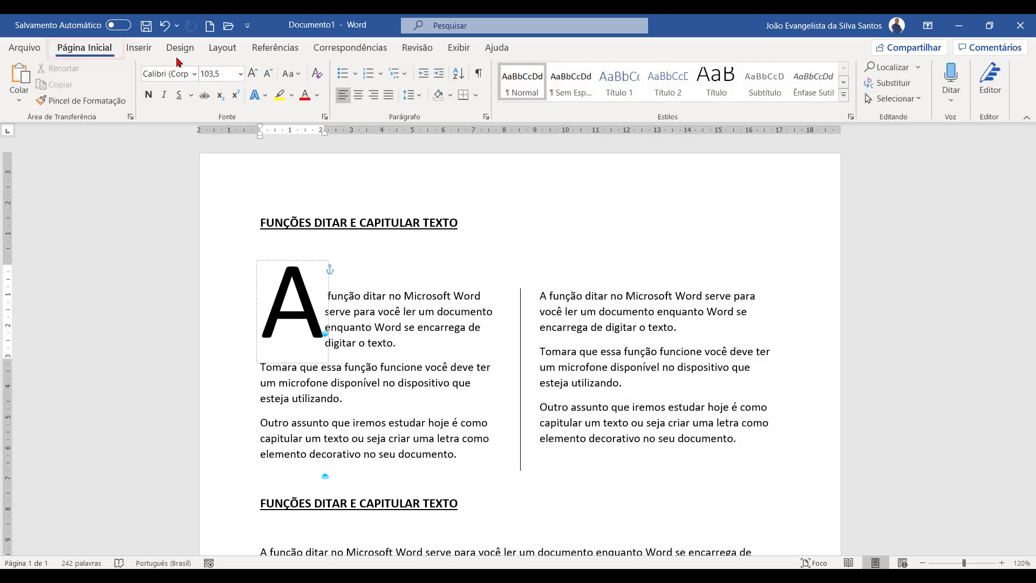
click(420, 96)
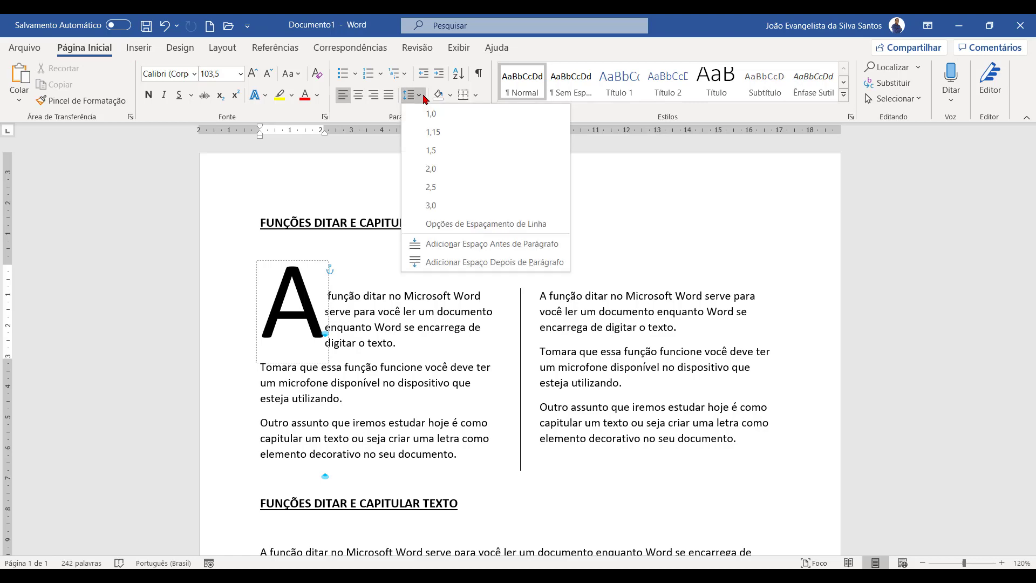
click(516, 247)
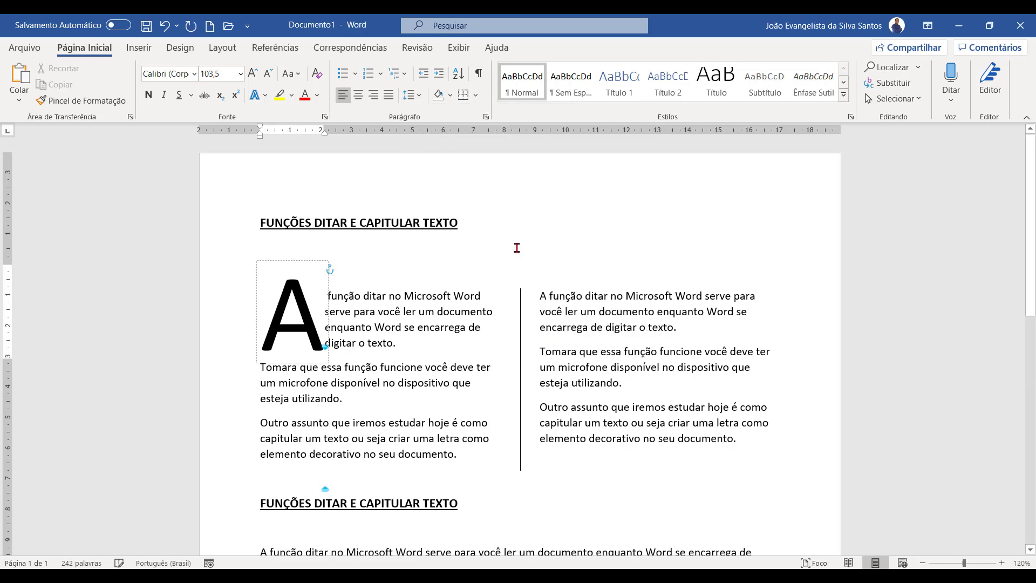
click(613, 328)
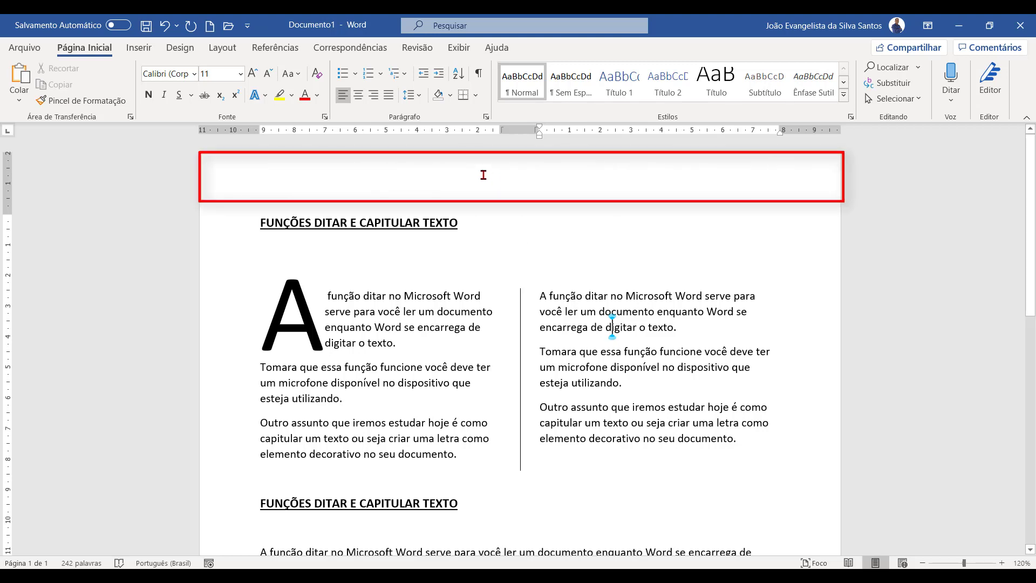
Insert a page number at the current position in the header using the Barra de Ênfase 3 style.
right_click(484, 175)
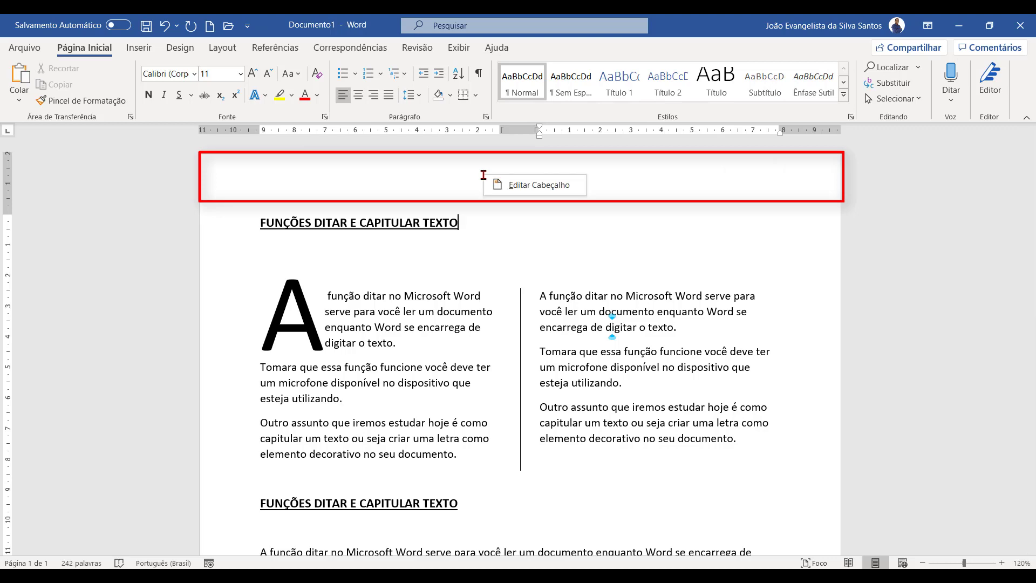
click(522, 185)
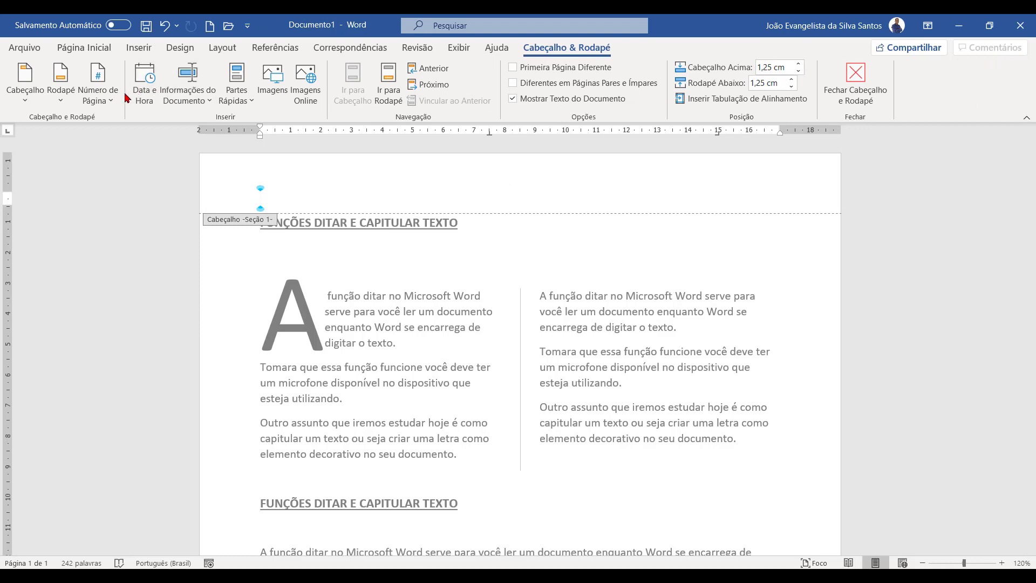
click(109, 103)
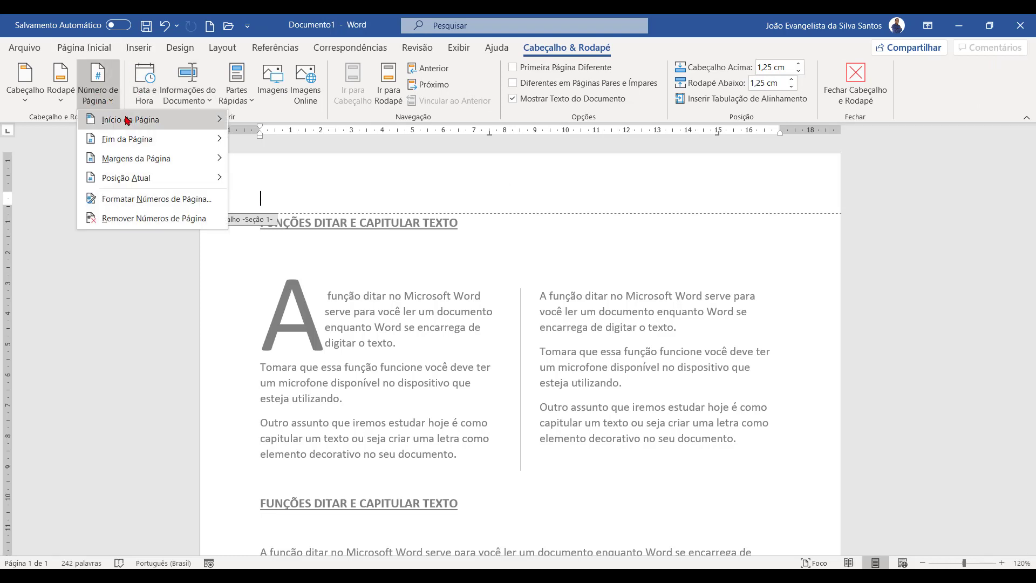
mouse_move(173, 185)
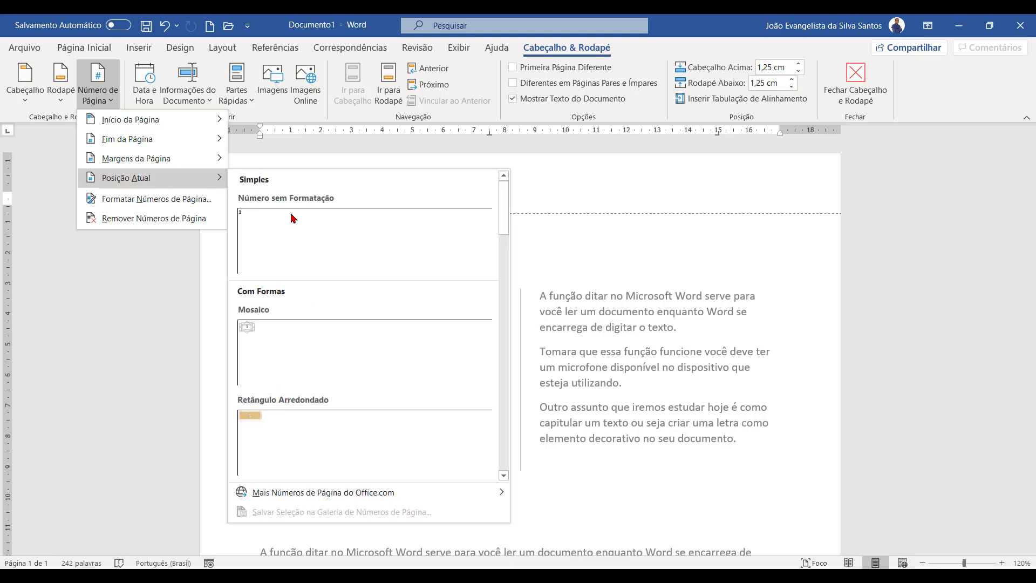
scroll(355, 296, down, 5)
scroll(356, 296, down, 3)
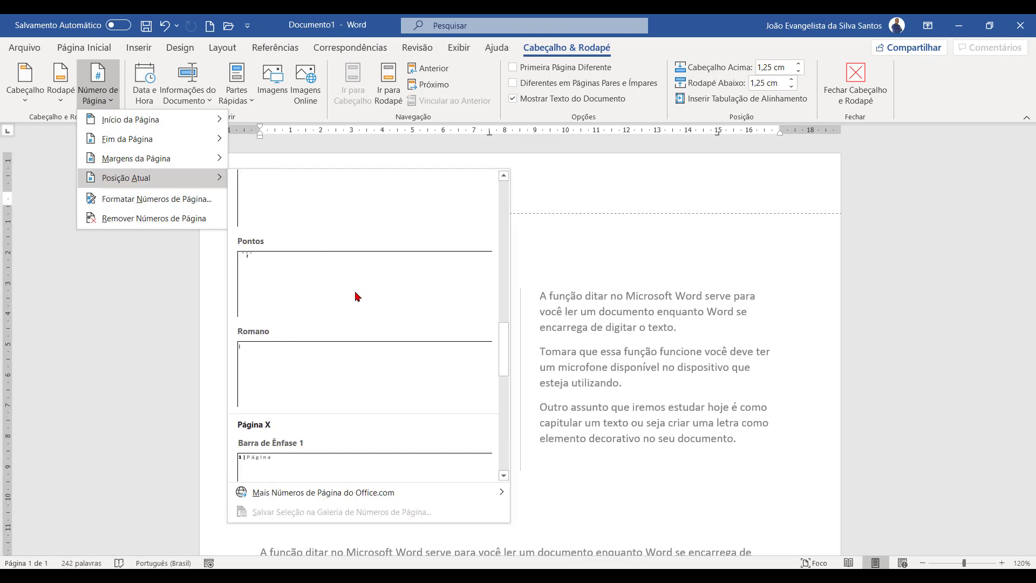
scroll(355, 296, down, 3)
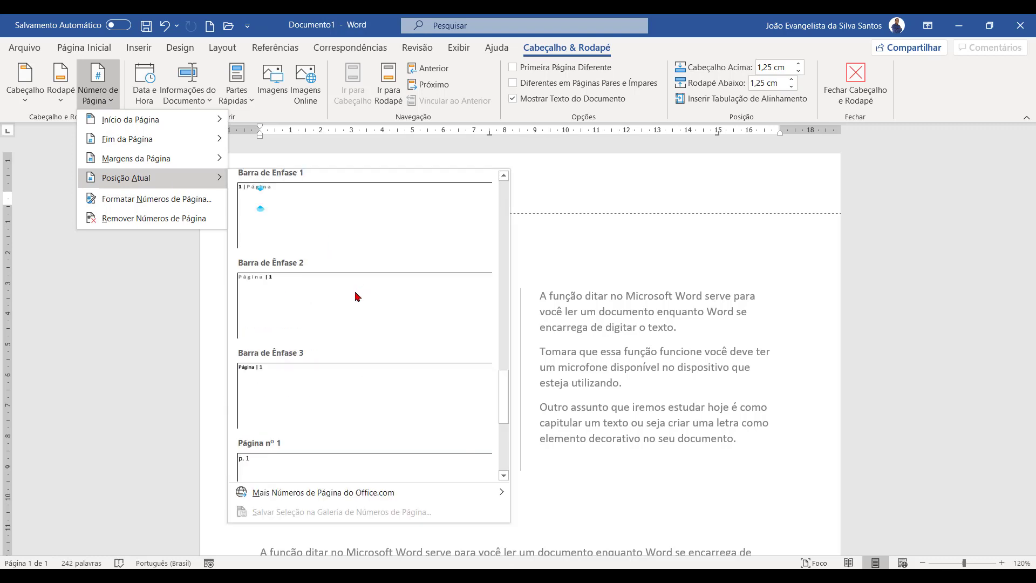
click(343, 384)
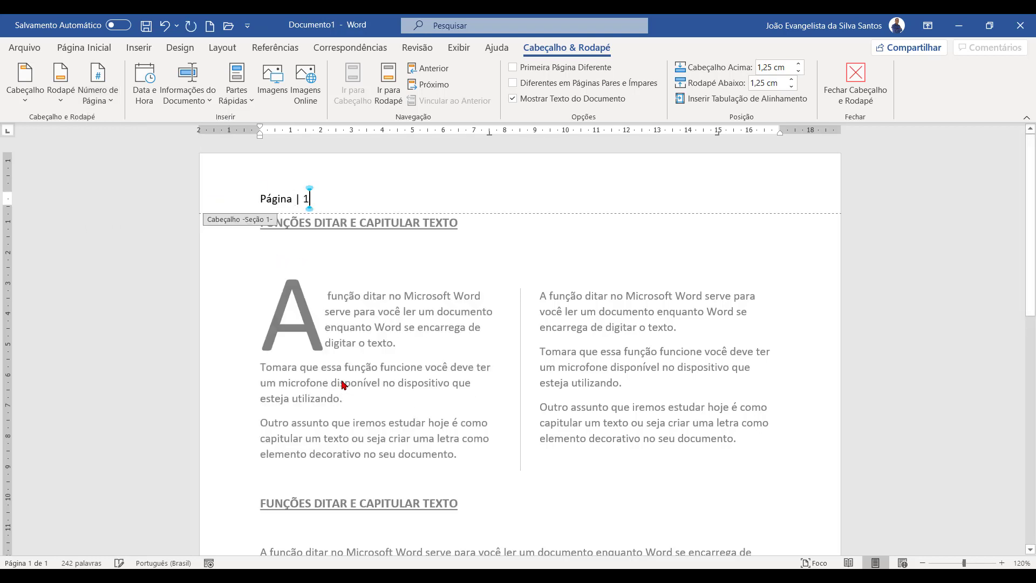
Right-align the page number in the header and close the header and footer.
click(101, 48)
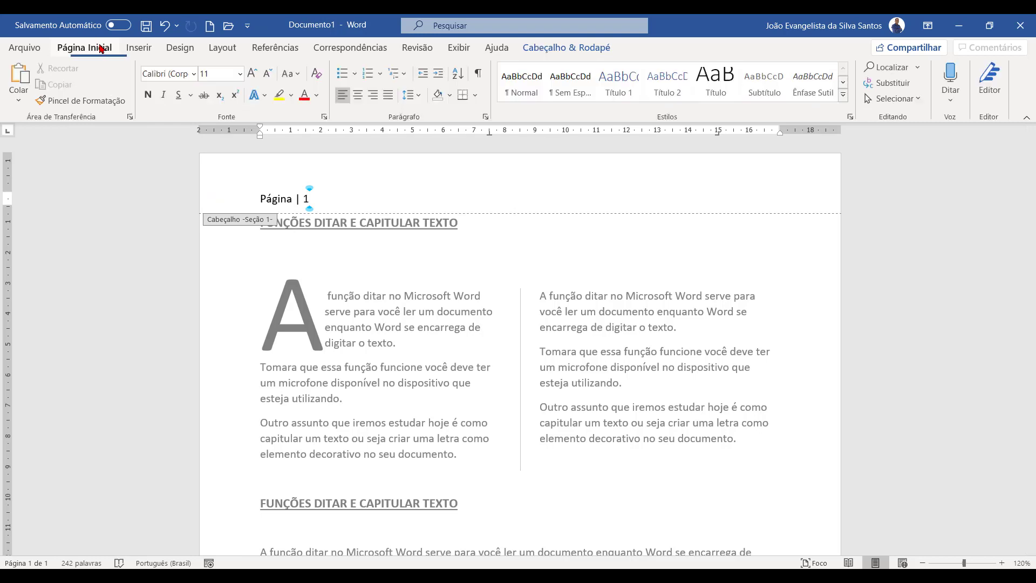
click(374, 97)
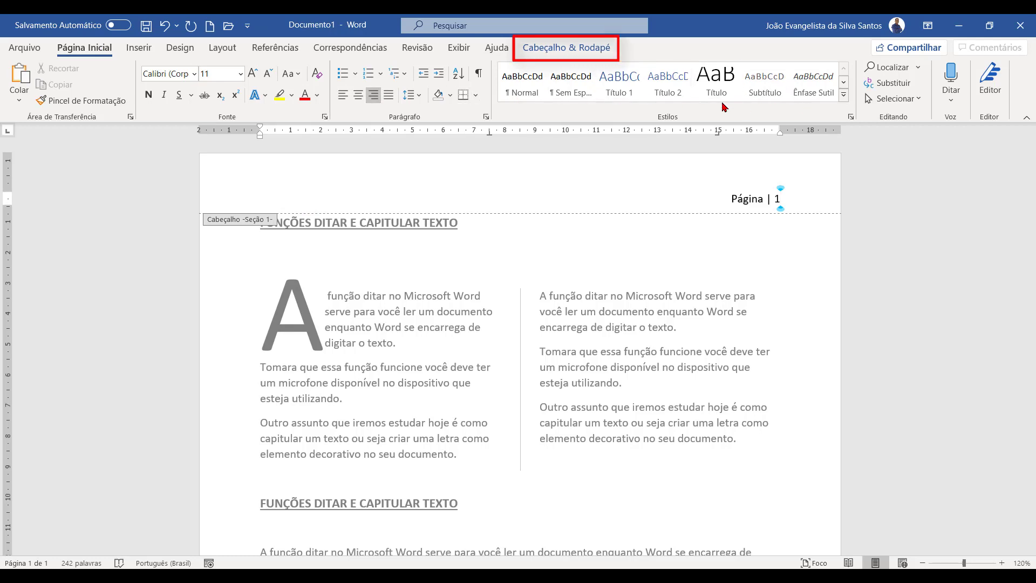
click(579, 48)
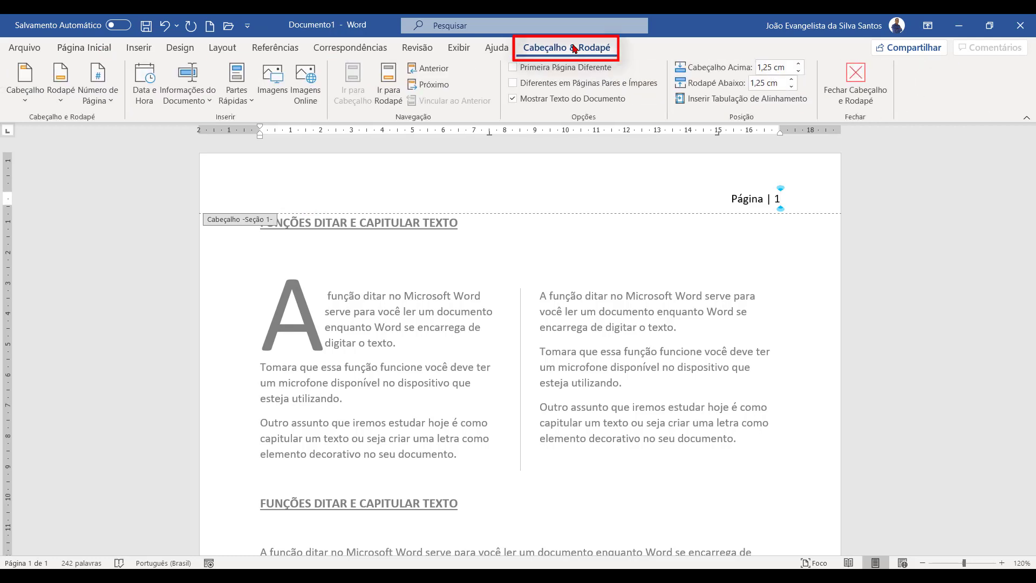
click(871, 98)
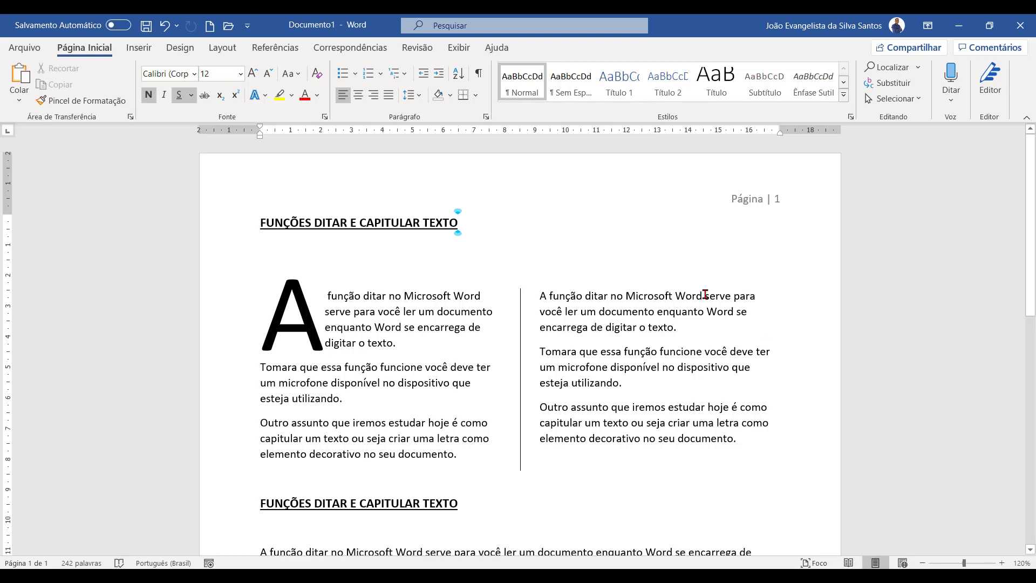
Fill the page background with the picture "teclado" from the Imagens folder using the page color's fill effects.
click(195, 51)
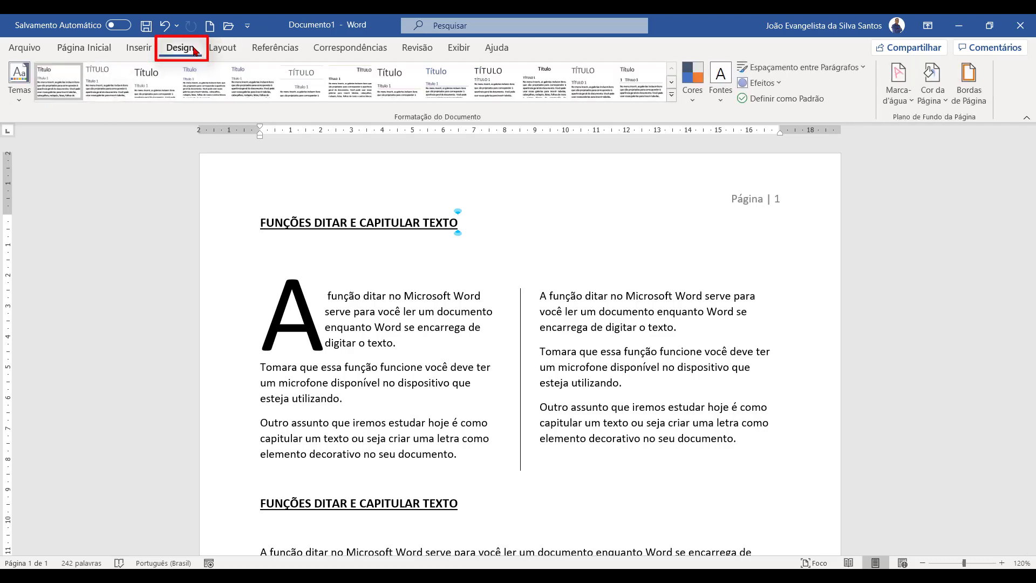
click(938, 103)
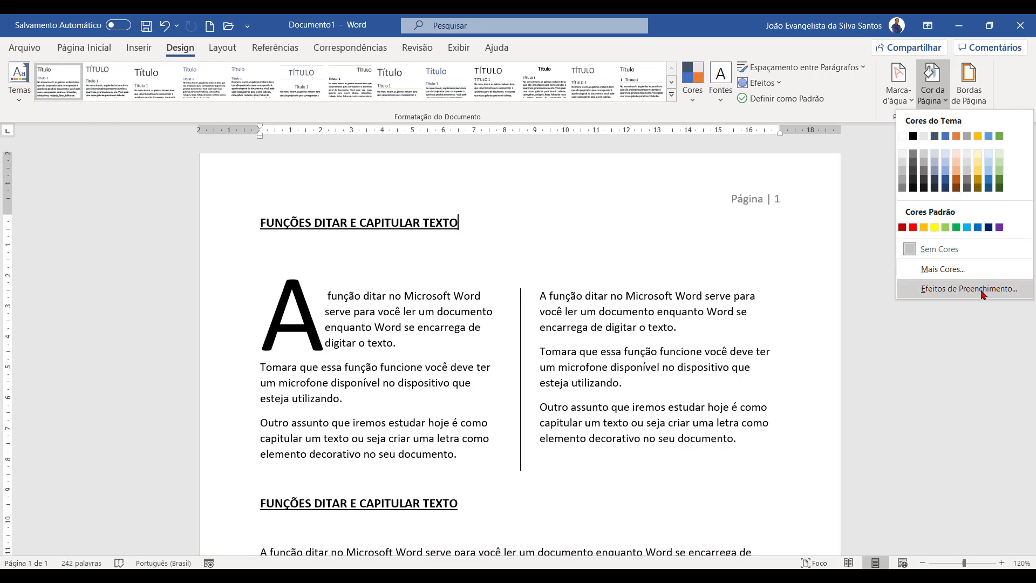
click(983, 291)
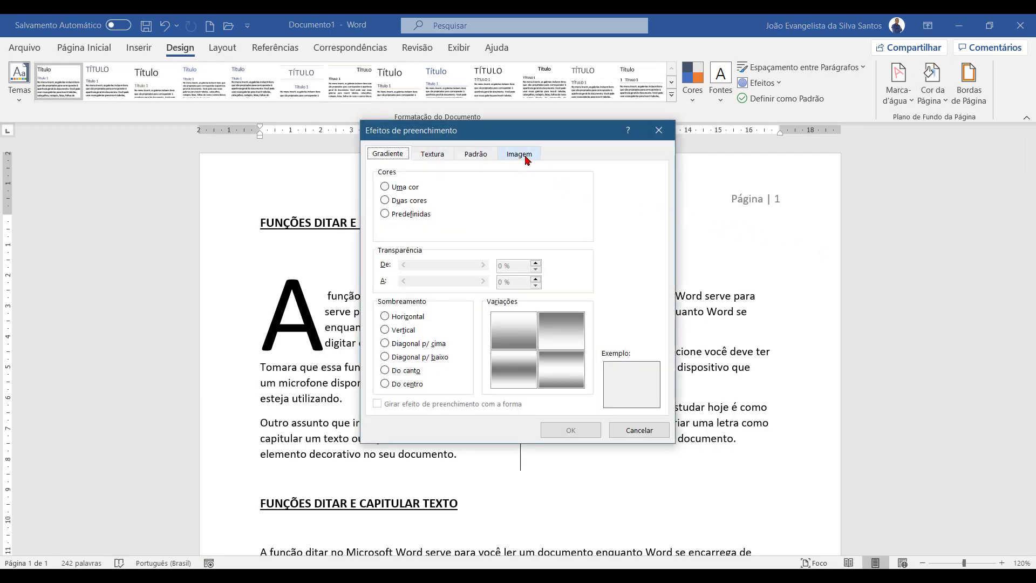
click(527, 158)
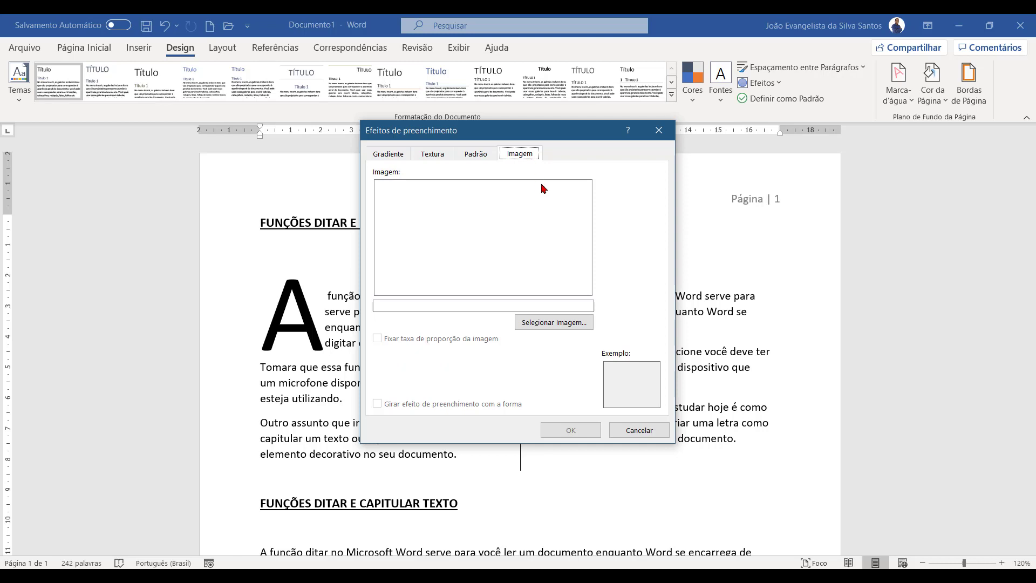
click(588, 326)
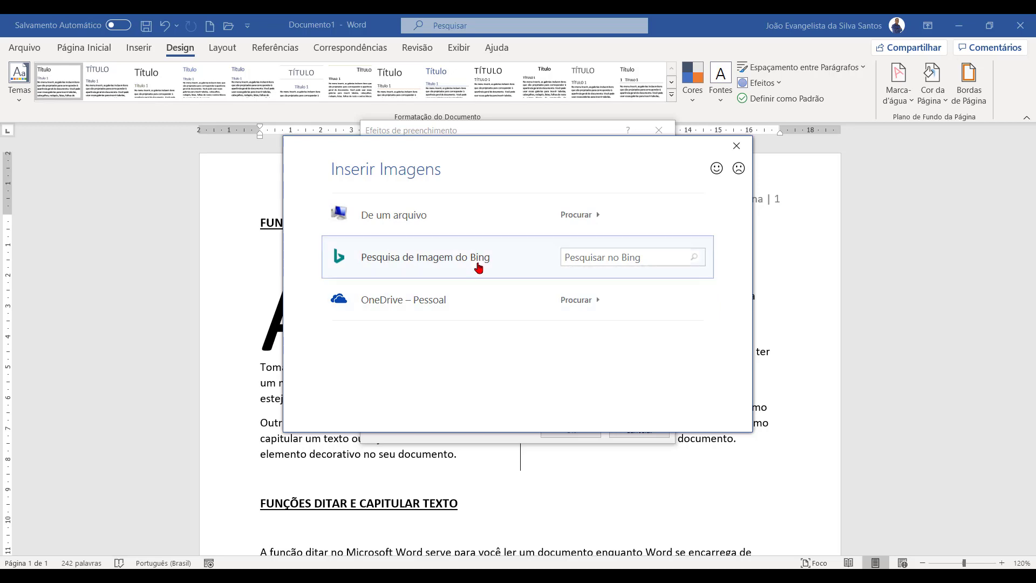
click(495, 218)
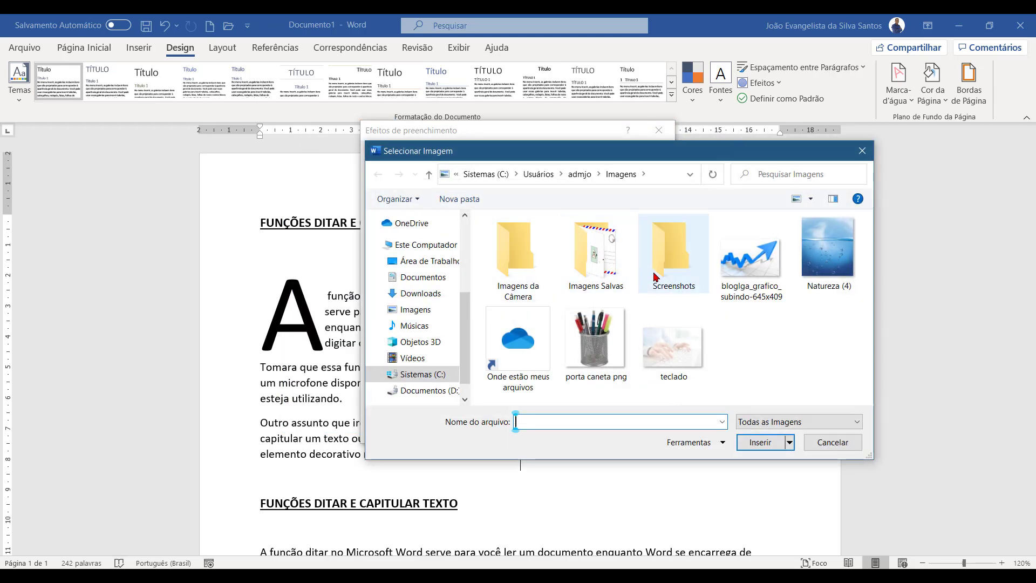
click(678, 349)
click(760, 442)
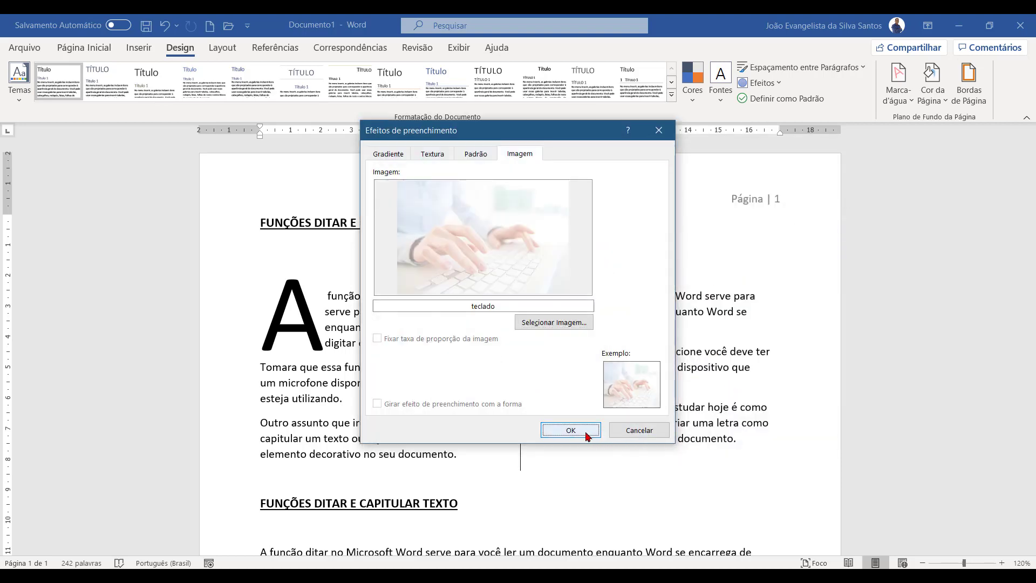
click(587, 435)
Examine how the background picture covers the page from the header down to the end of the text.
scroll(586, 432, down, 10)
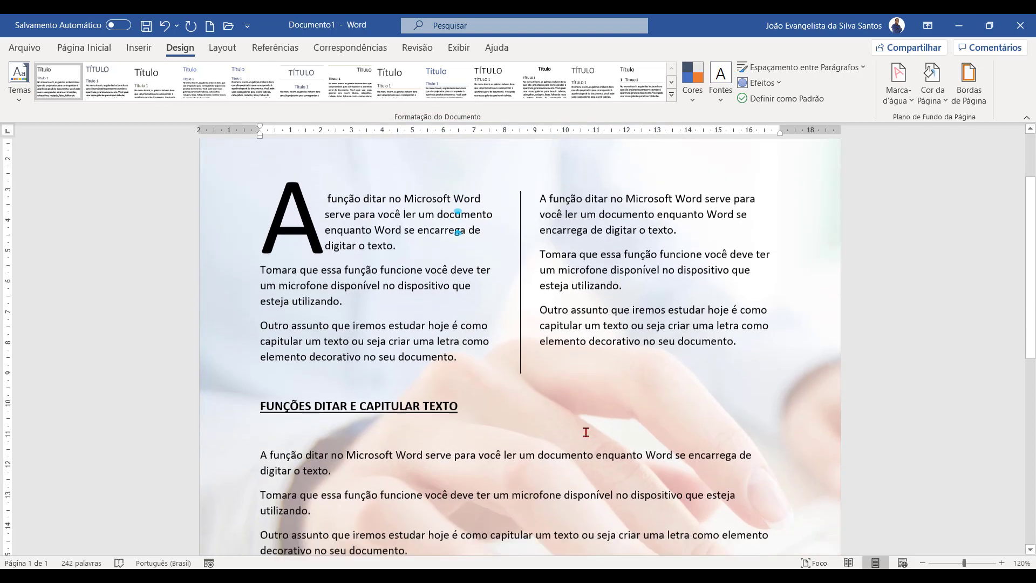
scroll(586, 432, down, 2)
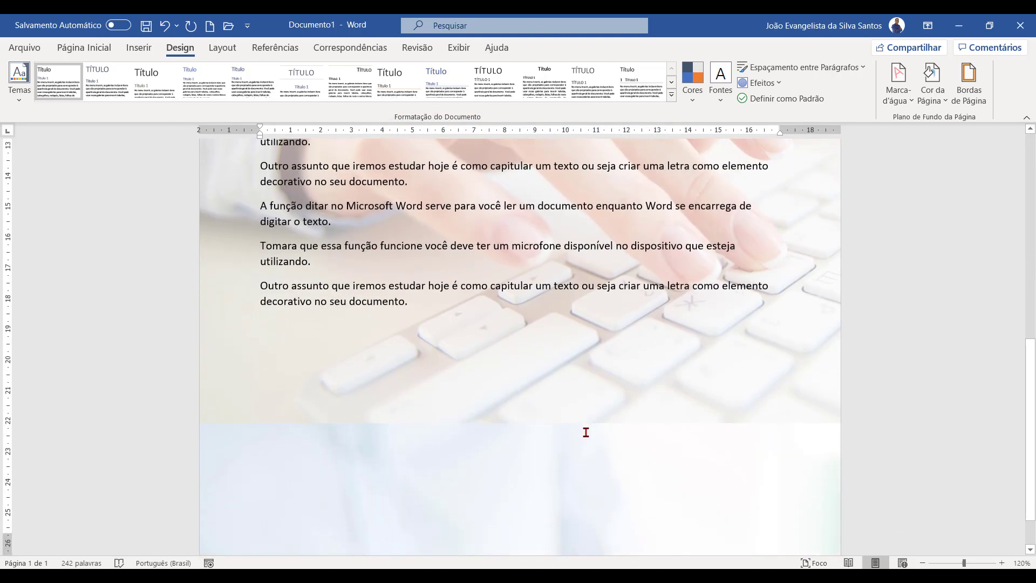
scroll(587, 433, up, 10)
scroll(586, 433, up, 2)
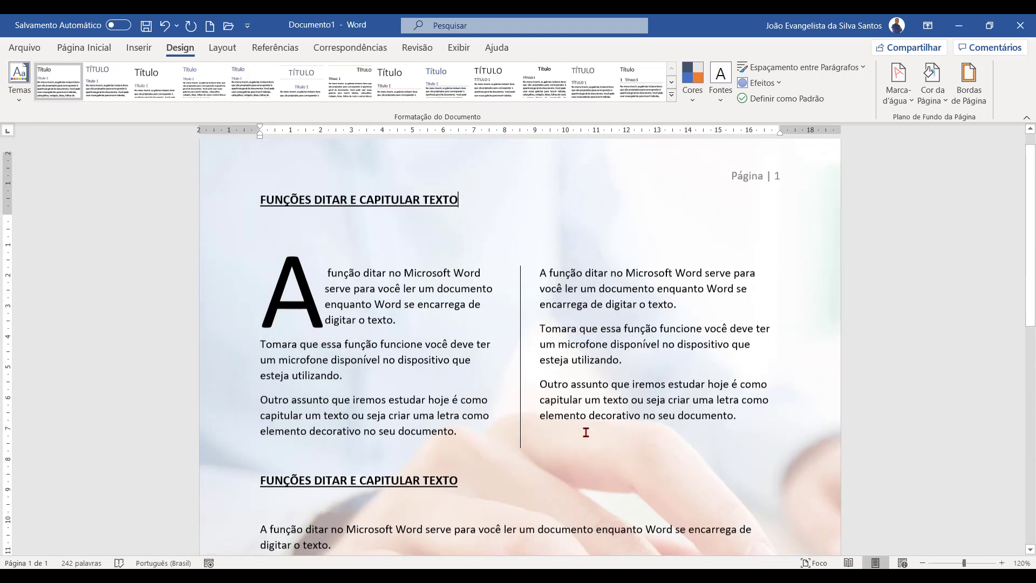
scroll(587, 433, down, 8)
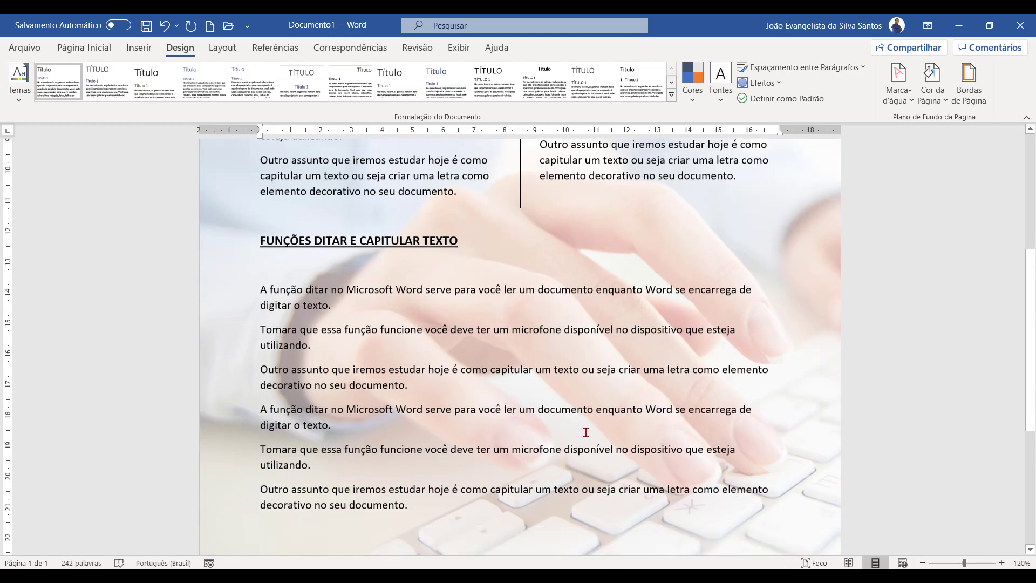
scroll(586, 433, up, 4)
scroll(586, 433, up, 5)
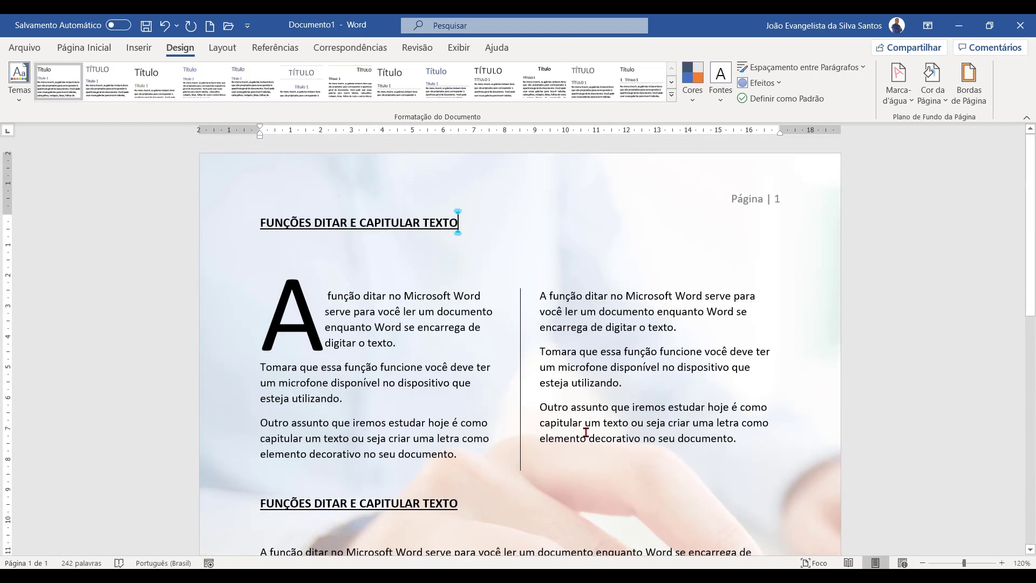
Justify the text in both columns beneath the first title.
drag(332, 301, 761, 439)
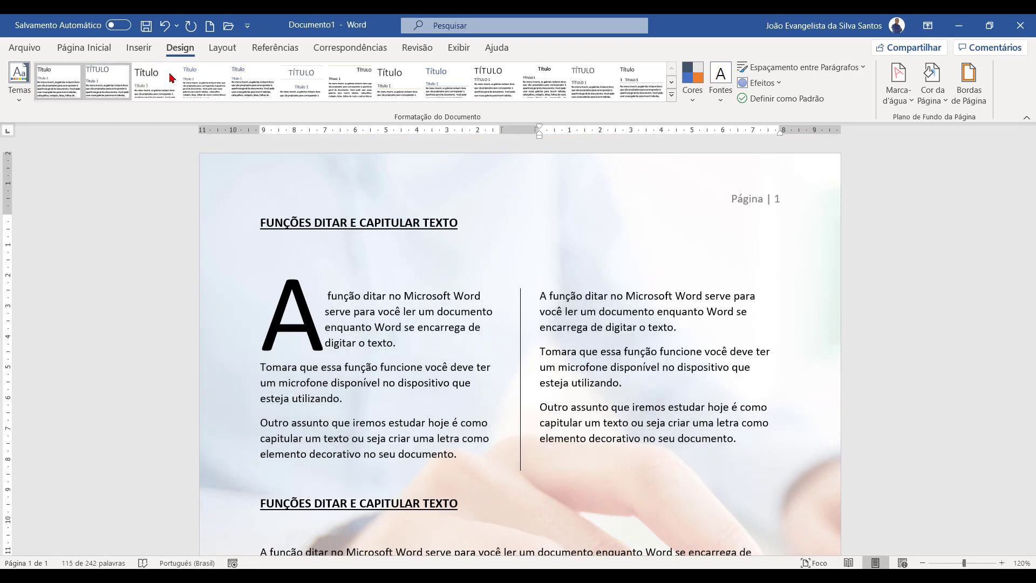
click(81, 50)
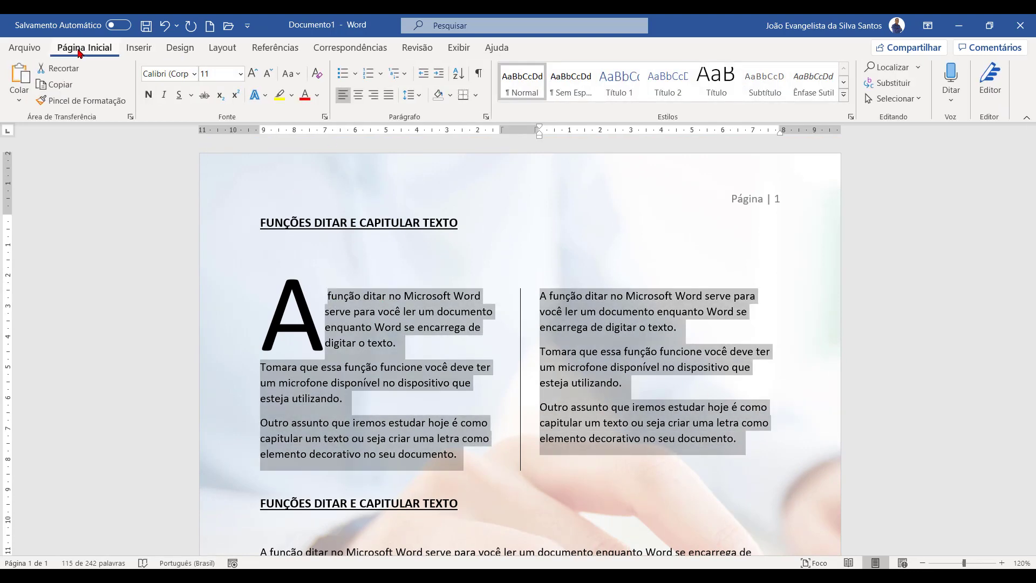
click(389, 97)
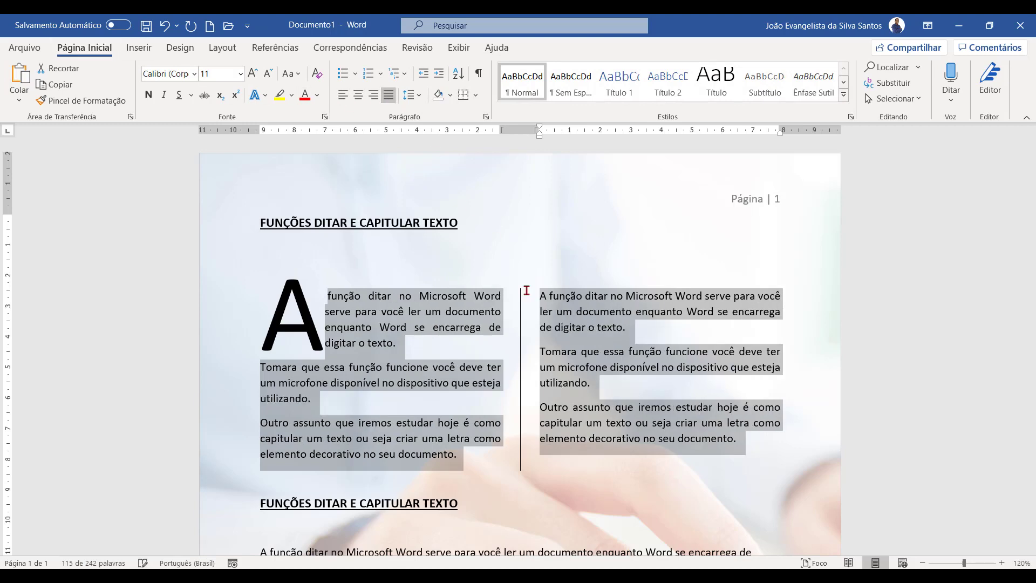
Justify all the full-width paragraphs beneath the second title and deselect the text.
scroll(555, 349, down, 5)
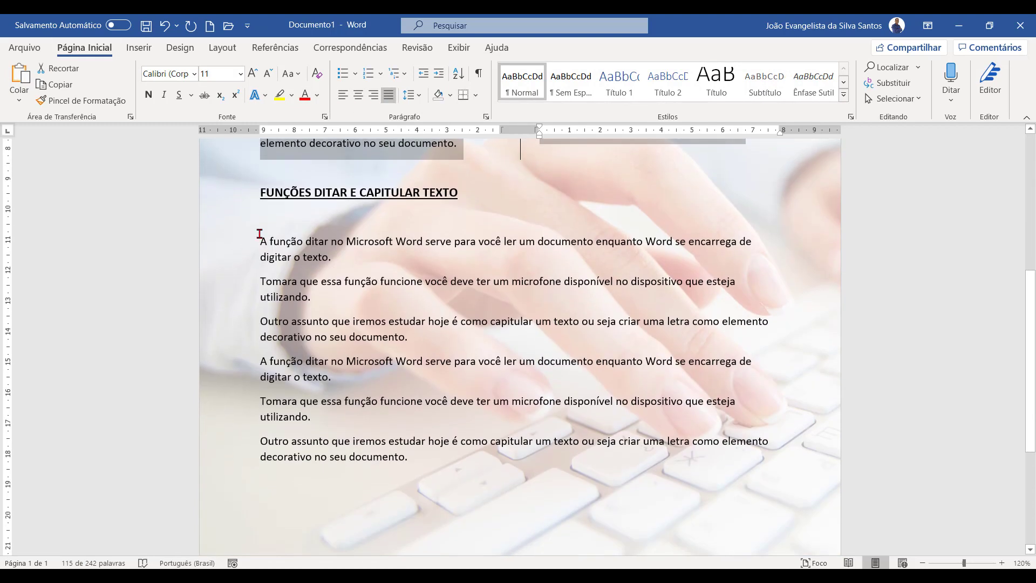
drag(259, 233, 535, 456)
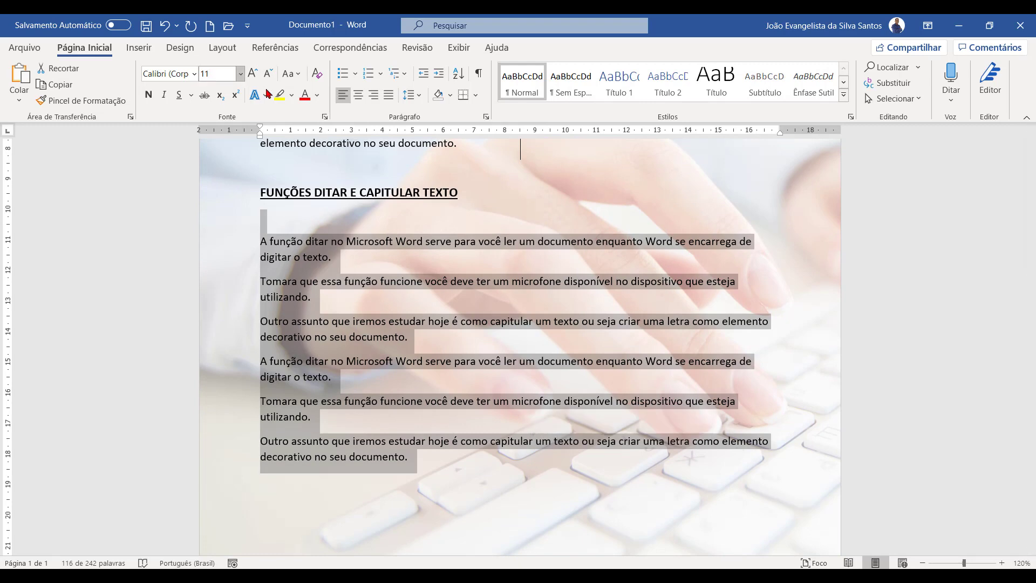
click(388, 95)
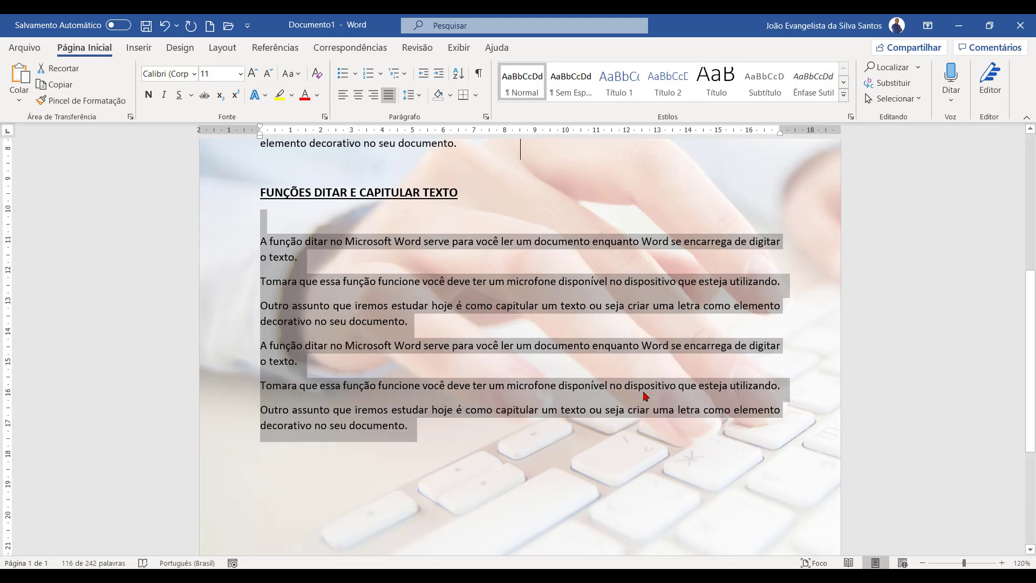
scroll(602, 335, up, 5)
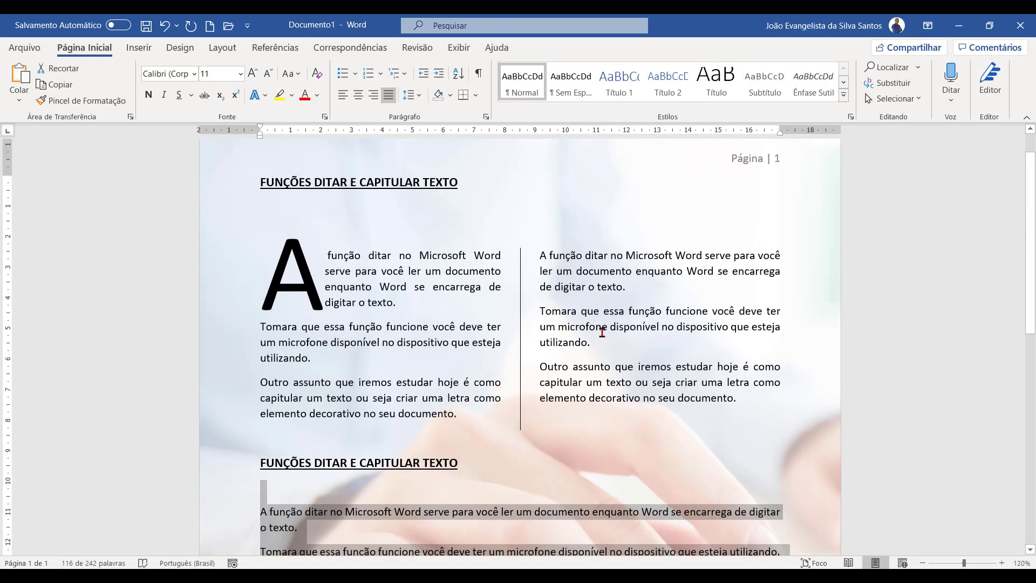
scroll(602, 332, up, 1)
click(513, 227)
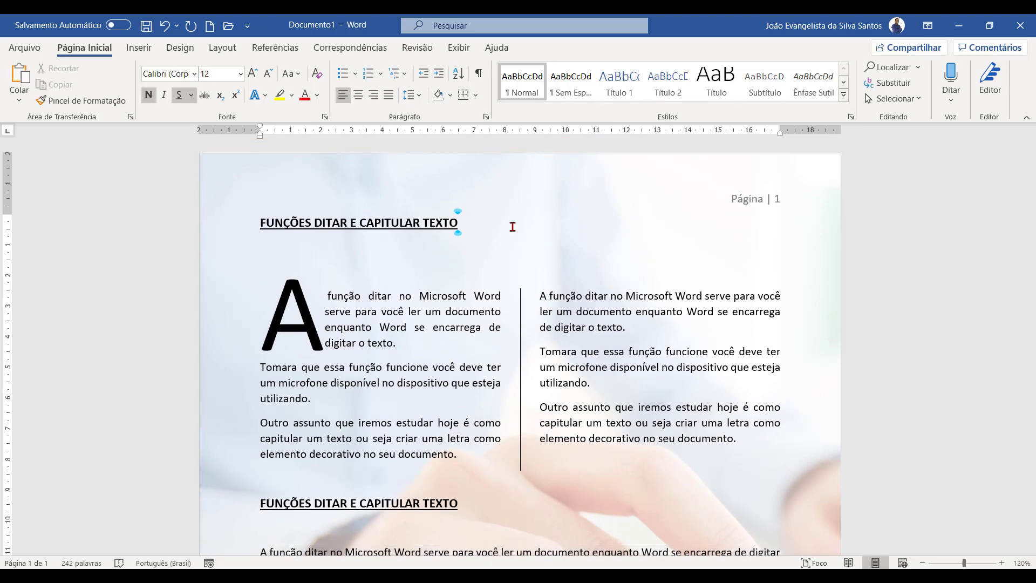
Insert the picture "bloglga_grafico_subindo-645x409" from this device's Imagens folder, after "digitar" in the first paragraph beneath the second title.
scroll(559, 324, down, 4)
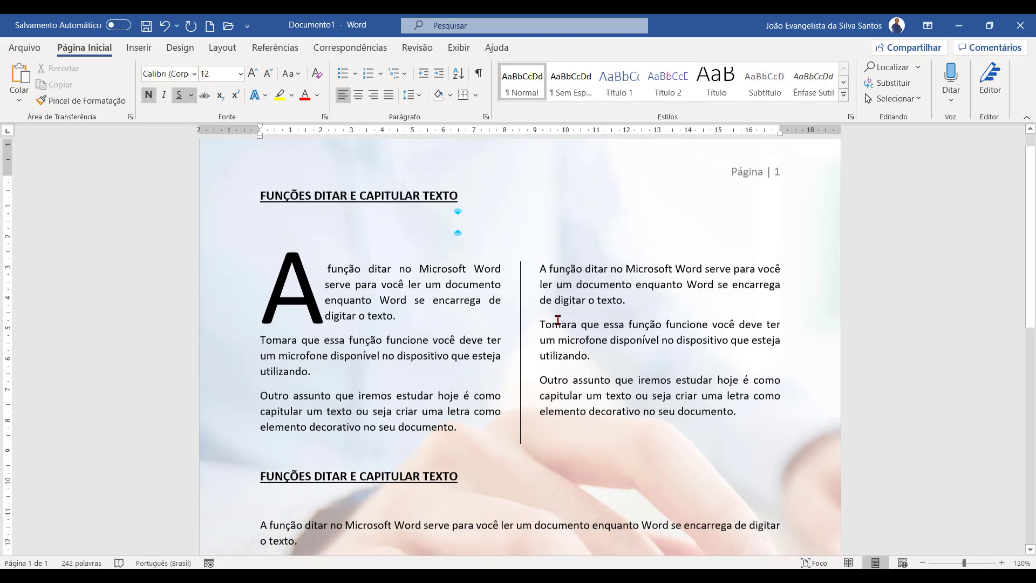
scroll(559, 319, down, 1)
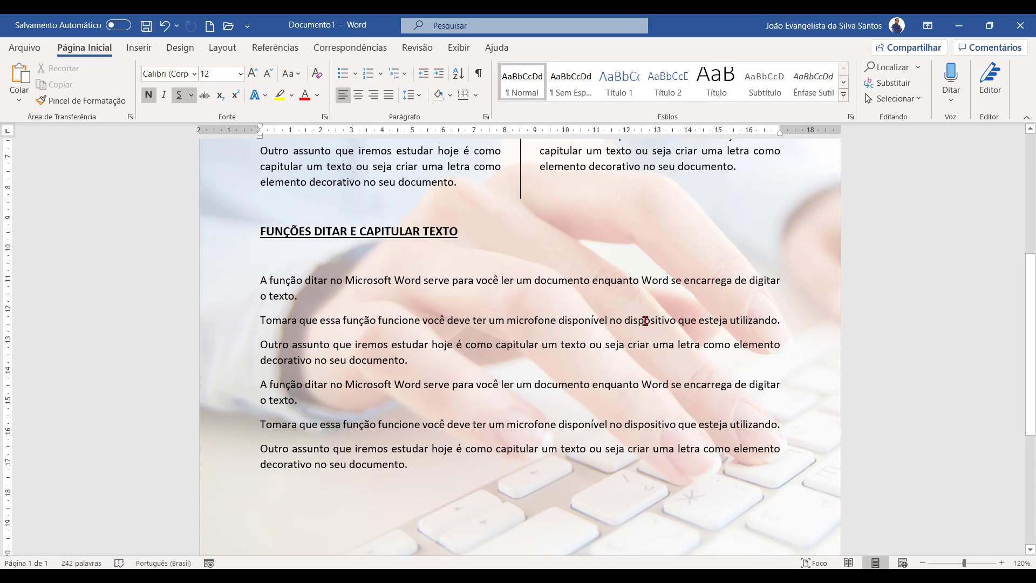
click(795, 279)
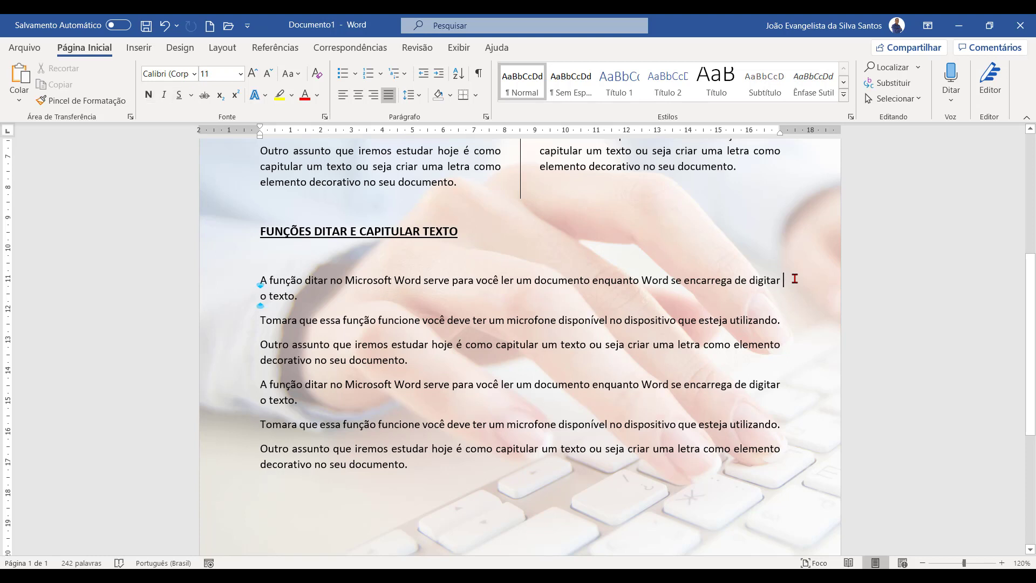
click(147, 51)
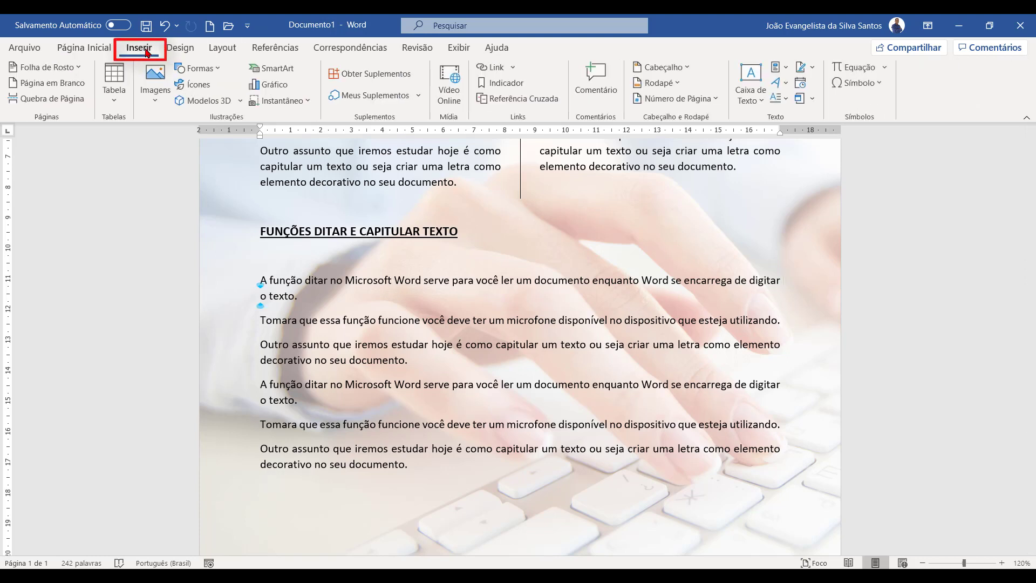
click(155, 101)
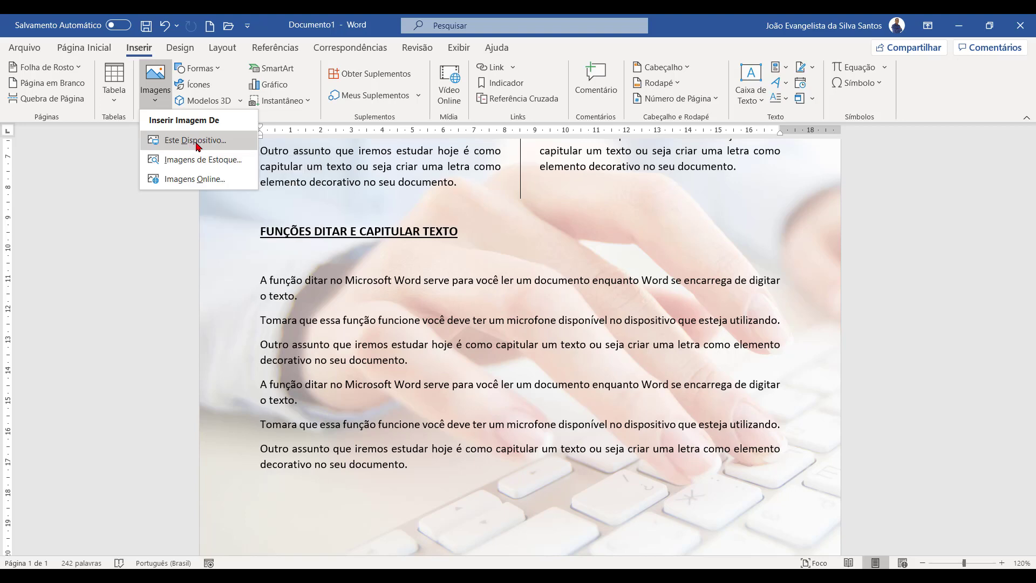
click(196, 141)
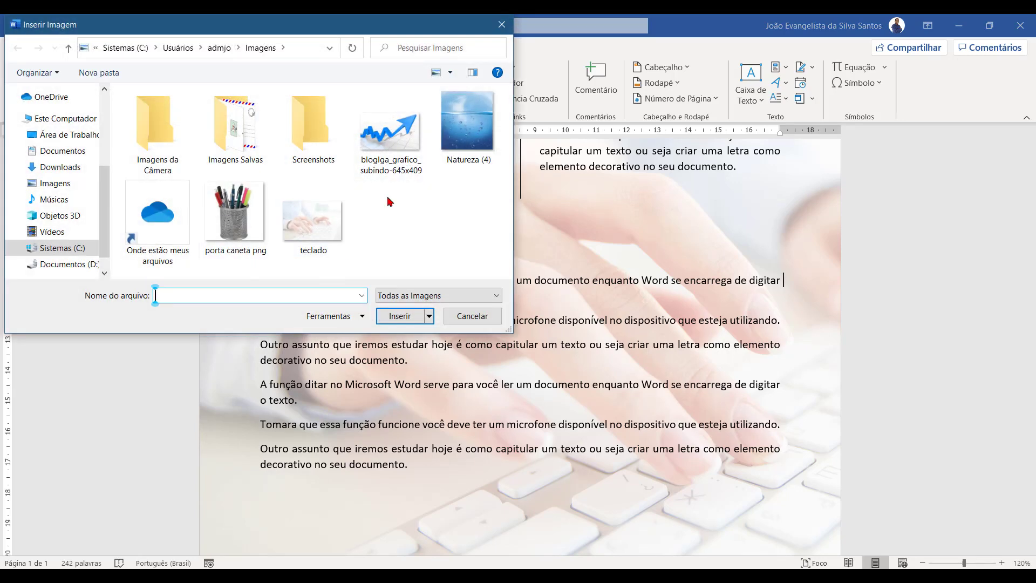
click(396, 136)
click(398, 316)
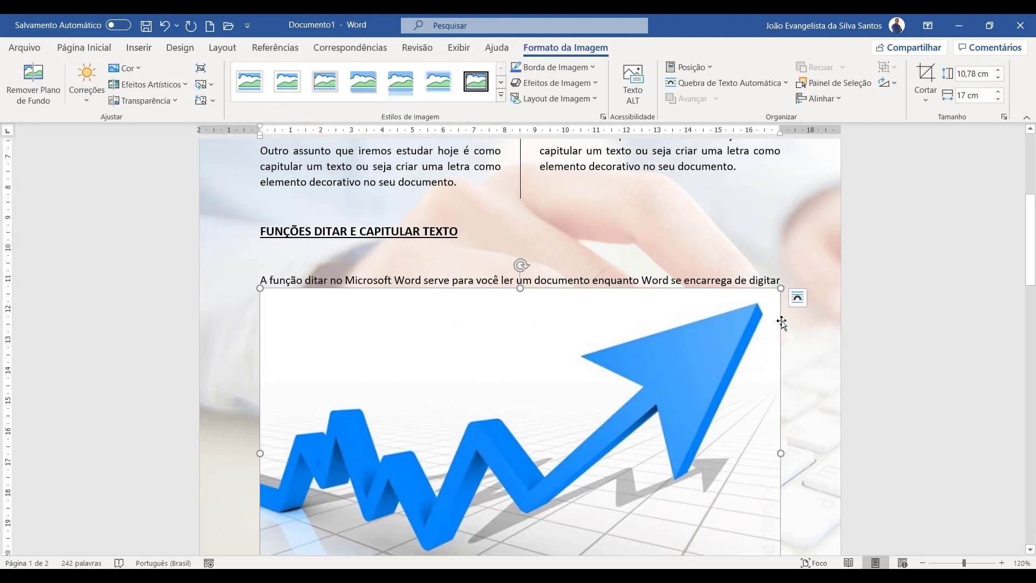
Set the arrow chart picture to square text wrapping and shrink it proportionally to about 4.46 cm high by 7.03 cm wide.
click(798, 298)
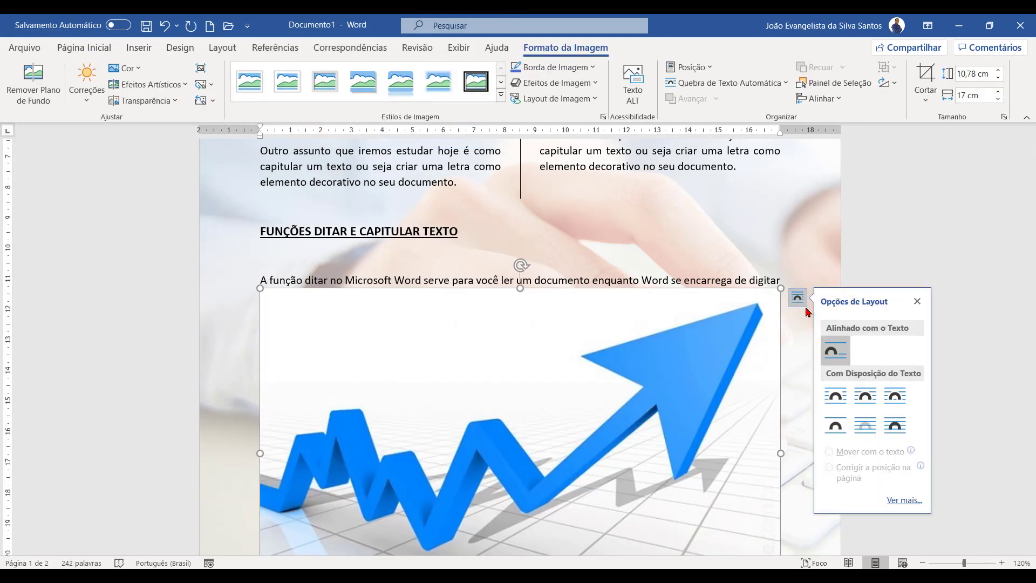
click(840, 402)
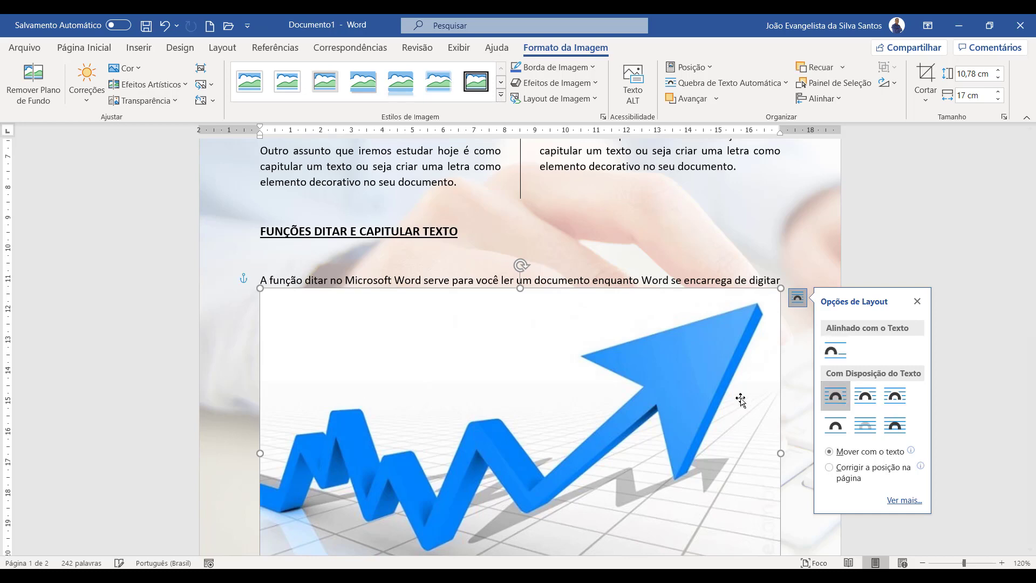
scroll(690, 398, down, 5)
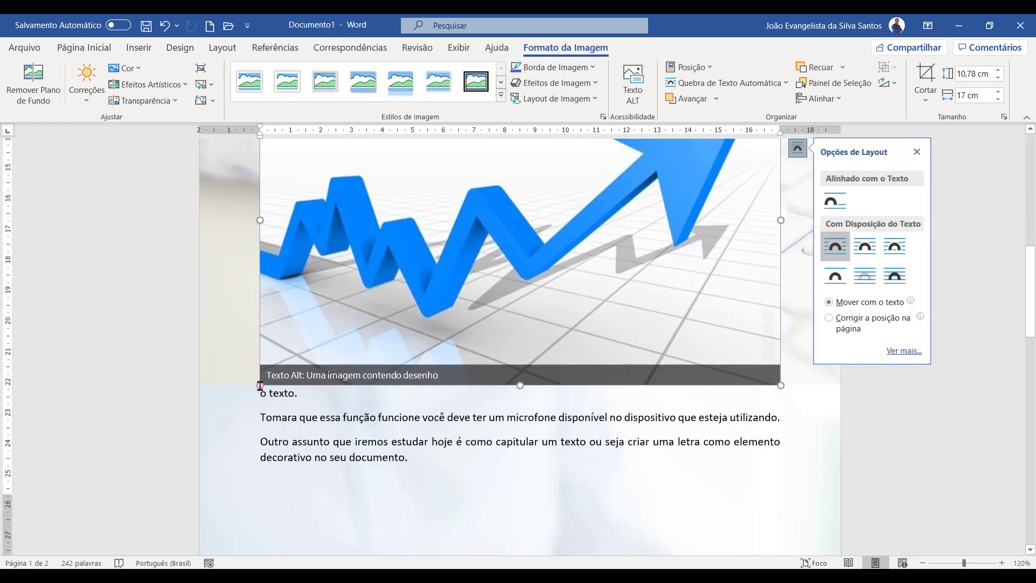
drag(260, 385, 594, 233)
scroll(581, 266, up, 5)
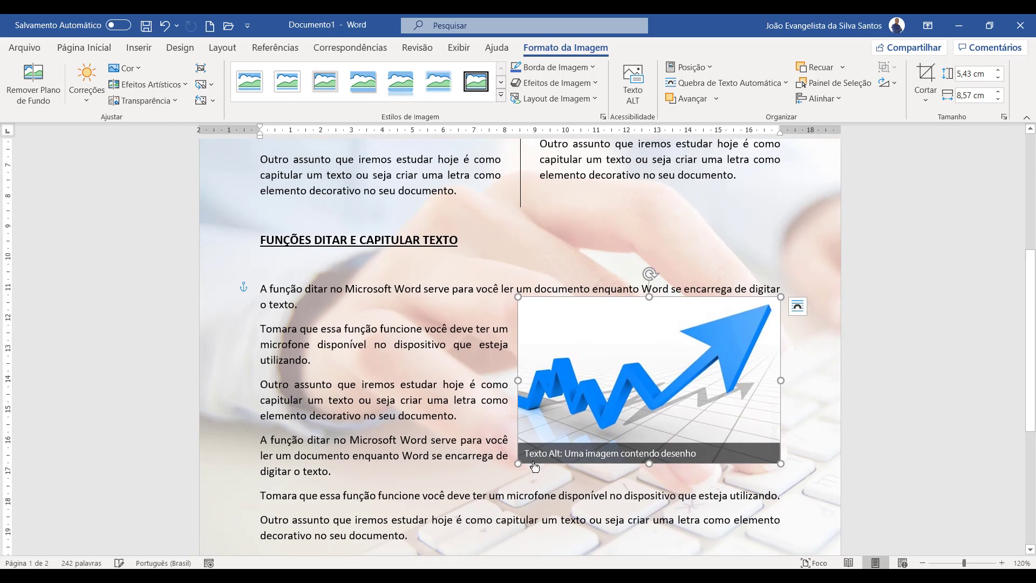
drag(556, 426, 590, 435)
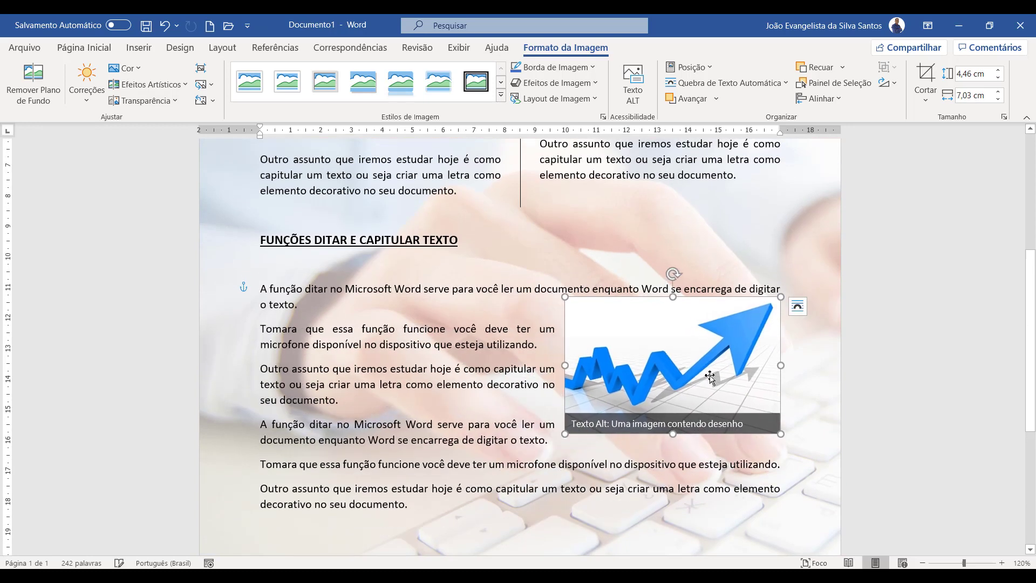